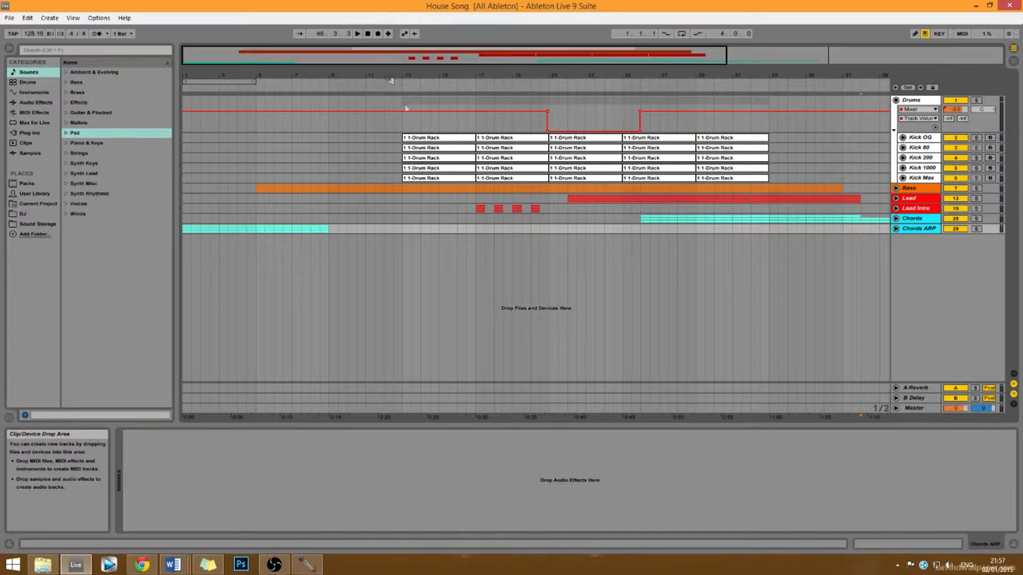
# - Look through the Vengeance Sound Effects 2 folder in Sound Storage, including VFX2 Athmos, and briefly play the song's opening
pyautogui.click(33, 224)
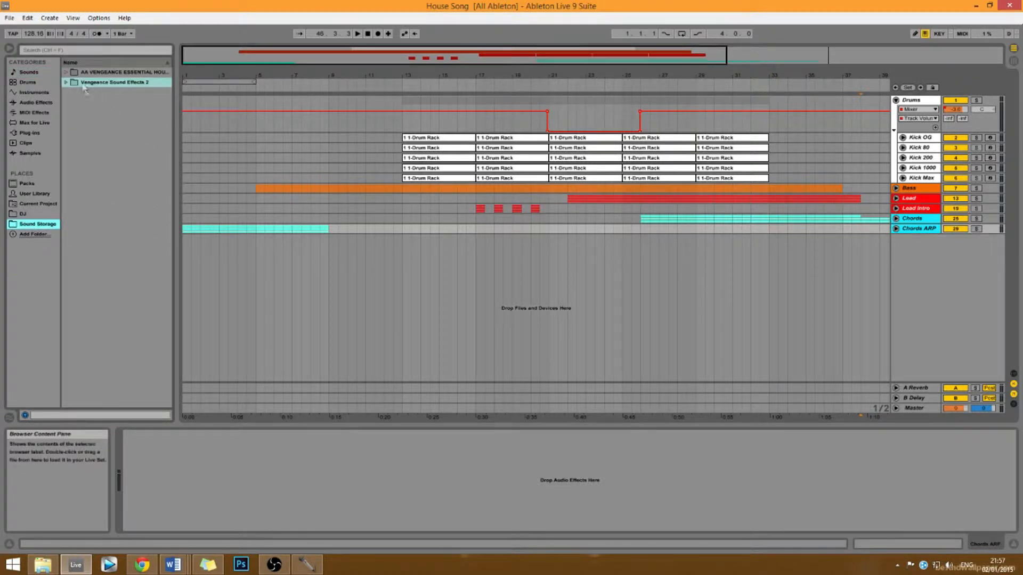
pyautogui.click(67, 83)
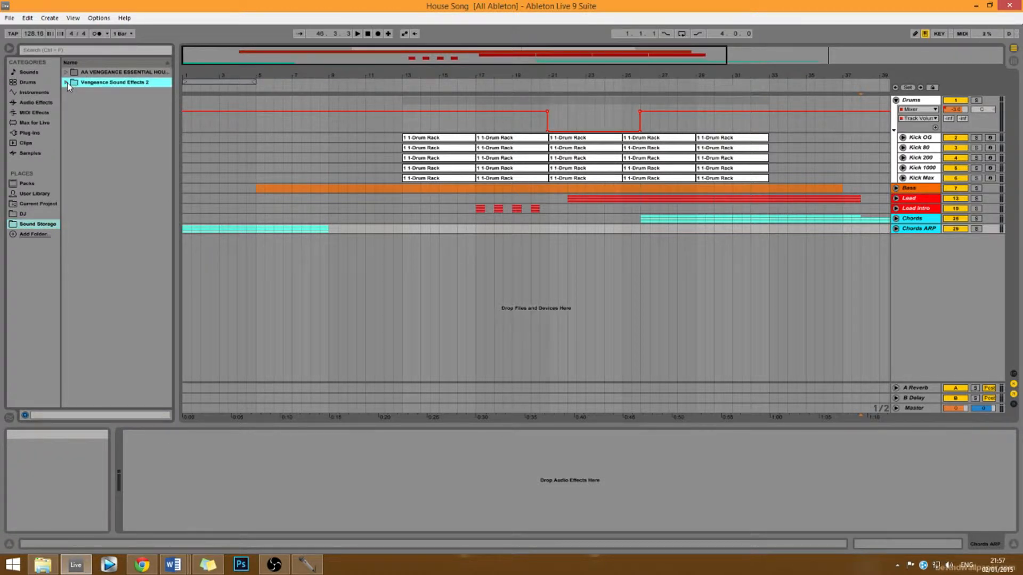
pyautogui.click(366, 34)
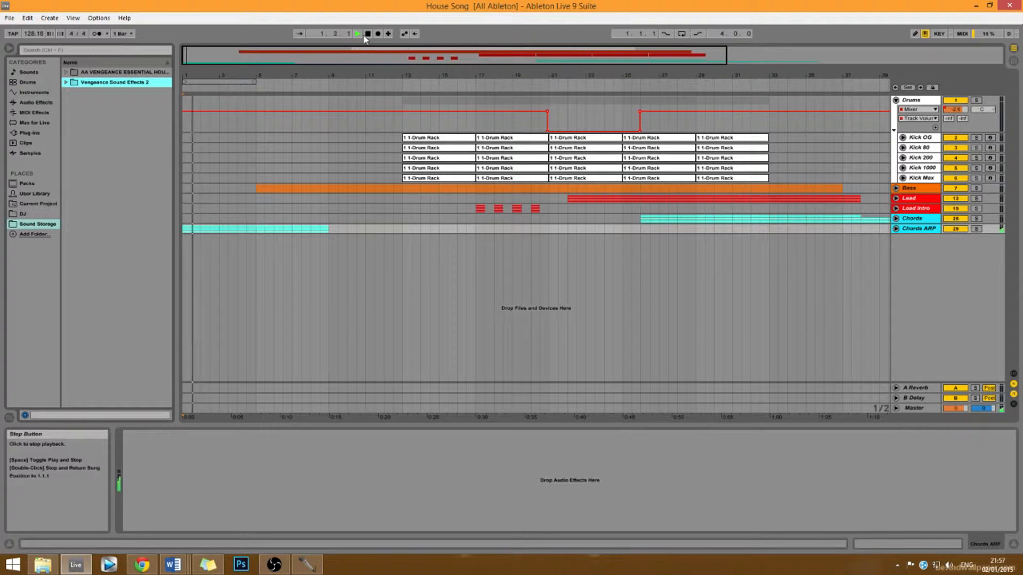
pyautogui.click(367, 34)
pyautogui.click(65, 83)
pyautogui.click(71, 92)
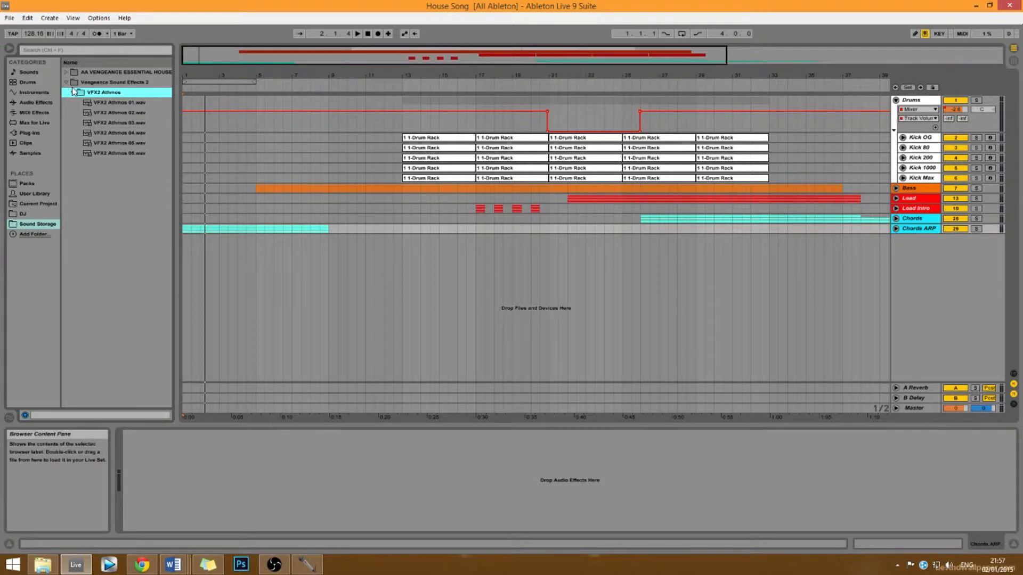
pyautogui.click(73, 93)
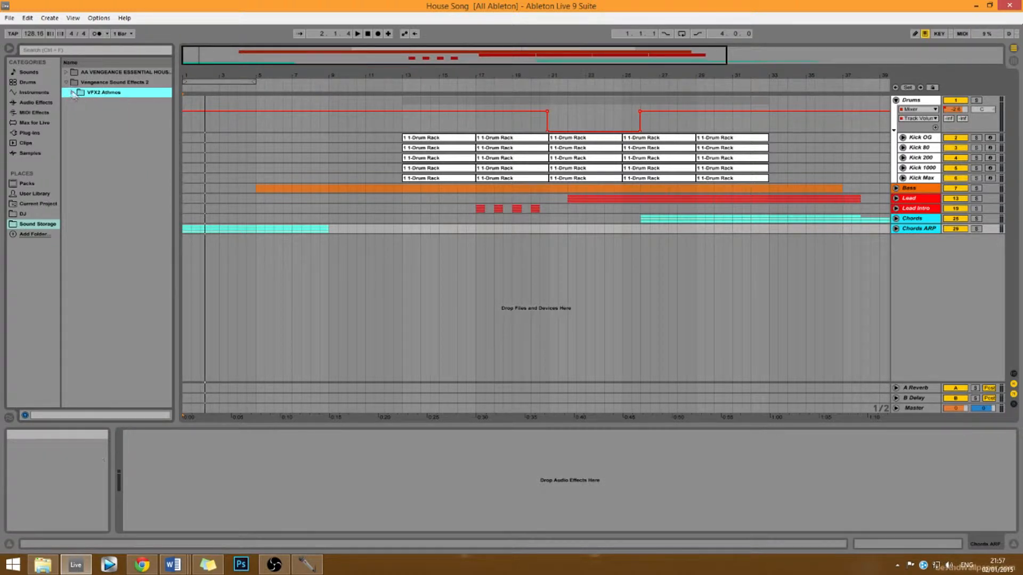
pyautogui.click(67, 82)
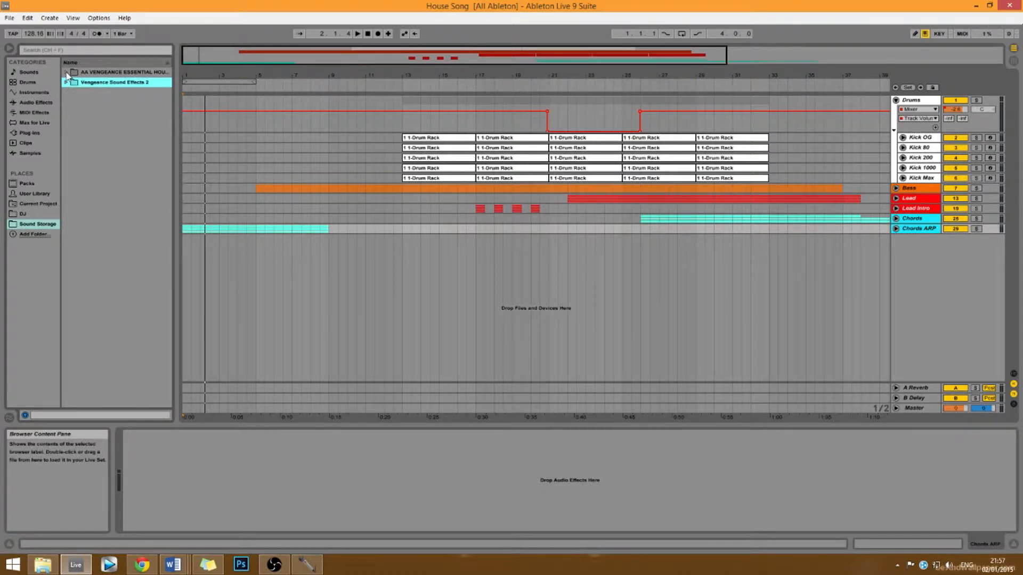
# - Browse the VEH1 Reverse samples inside the VEH1 FX folder of the Vengeance Essential House pack and audition one
pyautogui.click(66, 73)
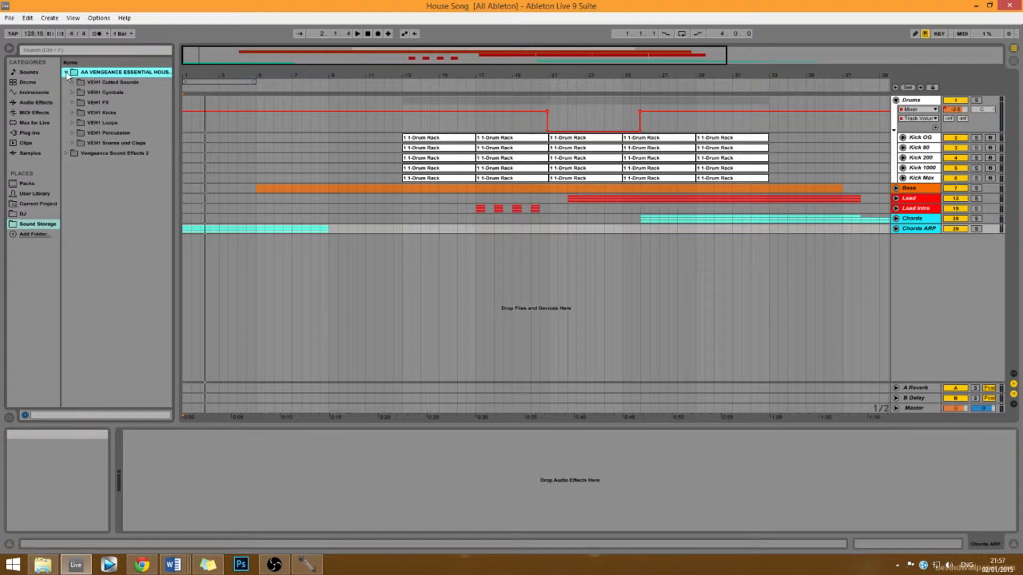
pyautogui.click(73, 103)
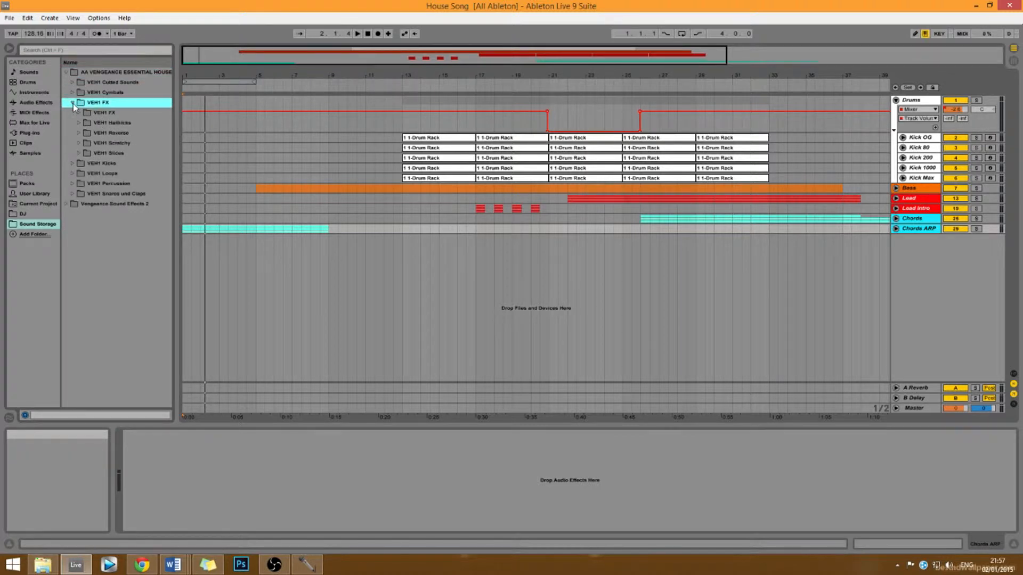
pyautogui.click(79, 133)
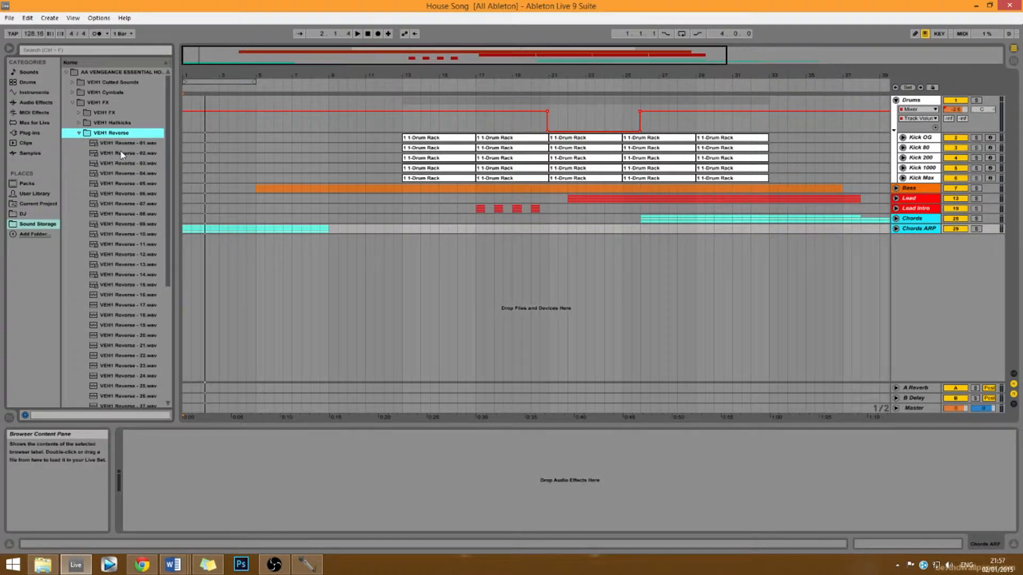
pyautogui.scroll(-5, 147, 250)
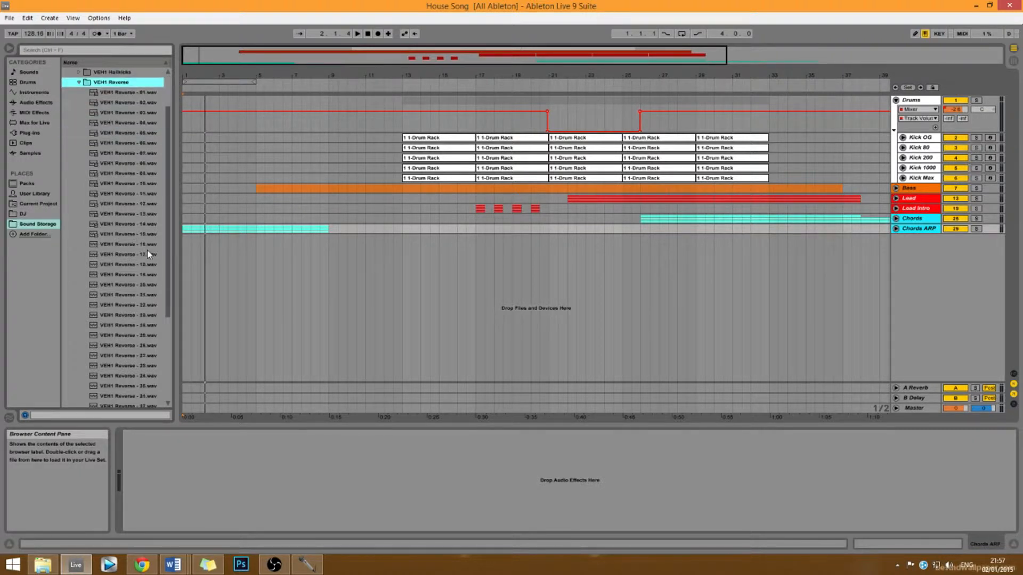
pyautogui.click(141, 255)
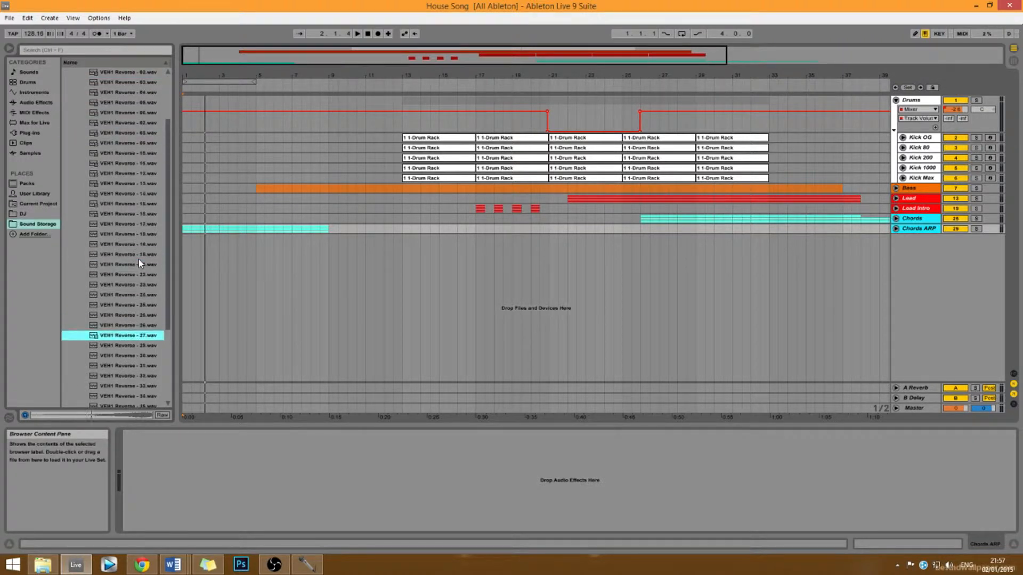
# - Check the VEH1 Hallkicks folder, return to VEH1 Reverse and audition VEH1 Reverse - 02.wav
pyautogui.scroll(5, 138, 260)
pyautogui.click(79, 123)
pyautogui.click(79, 122)
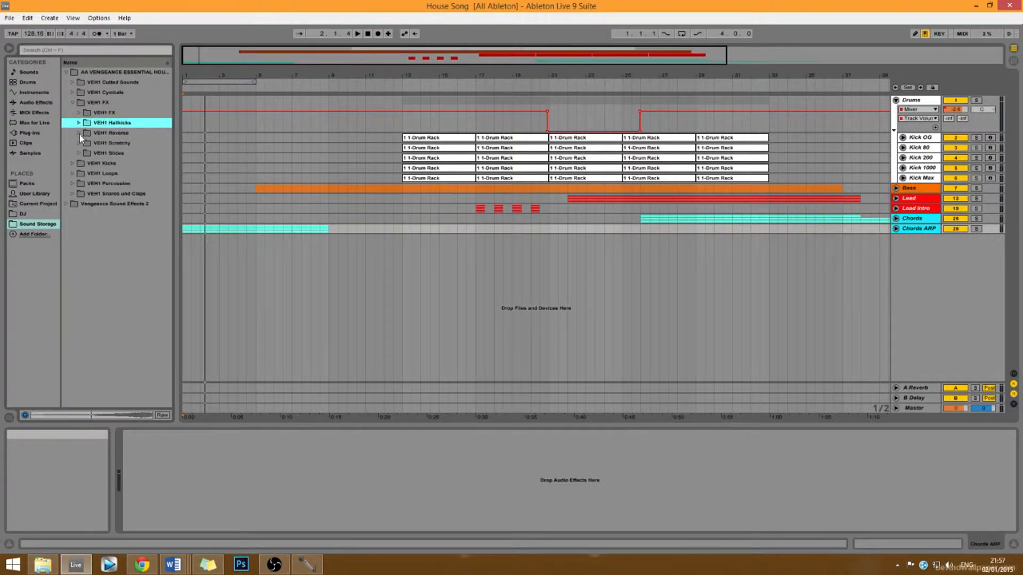
pyautogui.click(79, 133)
pyautogui.click(56, 328)
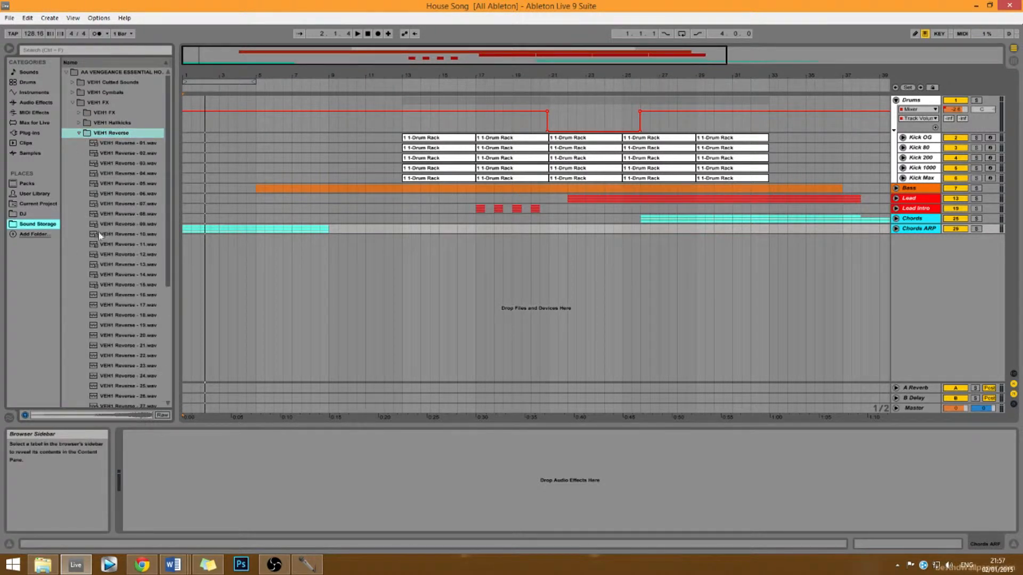
pyautogui.click(127, 153)
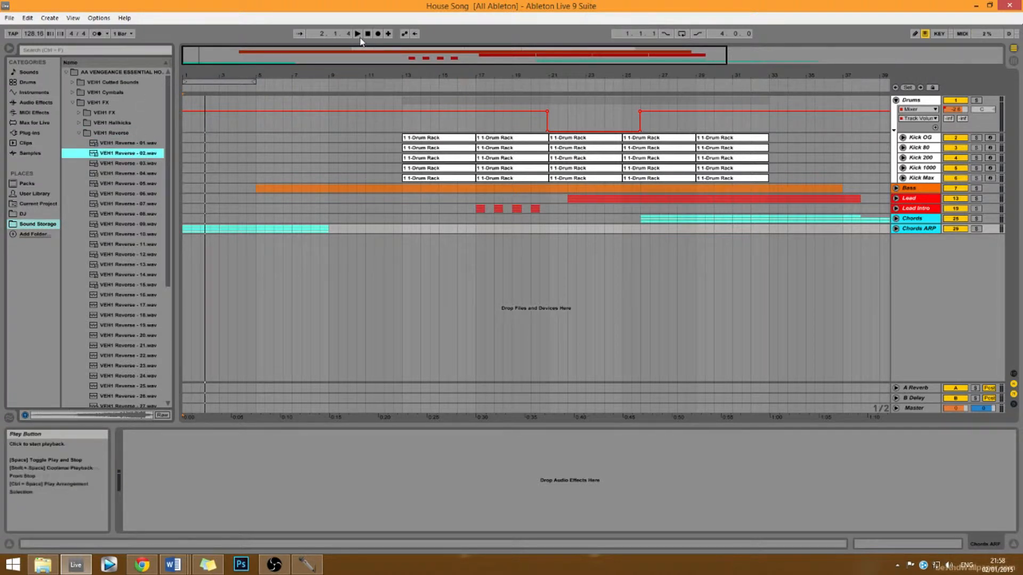
pyautogui.click(16, 348)
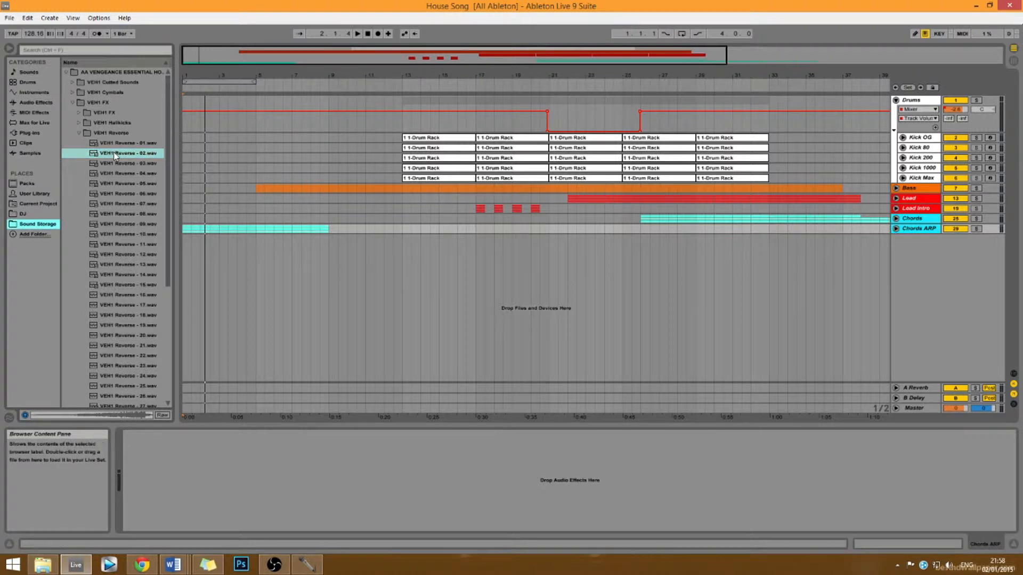
# - Insert a new audio track below Chords ARP and rename it SFX
pyautogui.rightClick(910, 263)
pyautogui.click(923, 267)
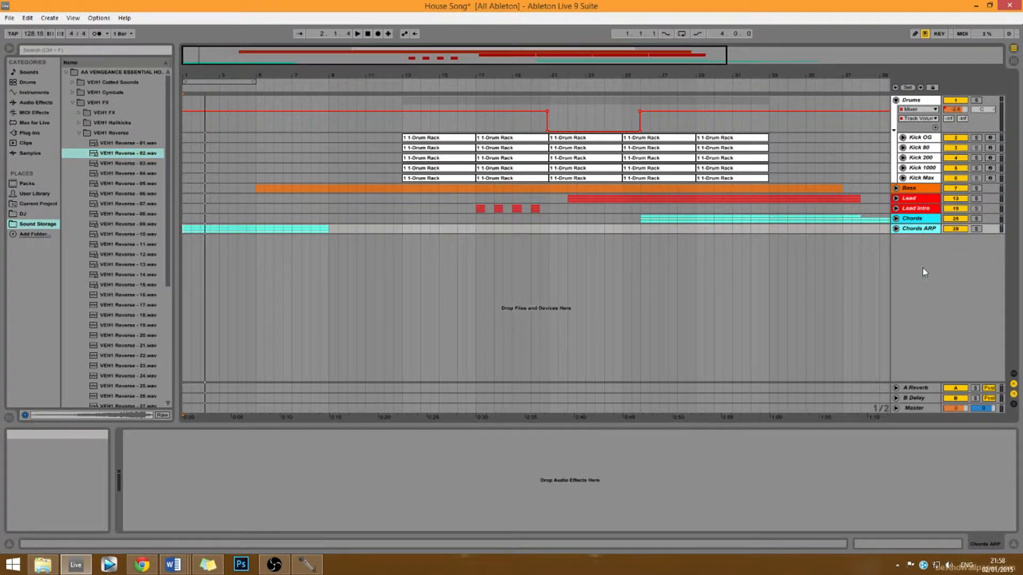
pyautogui.rightClick(919, 239)
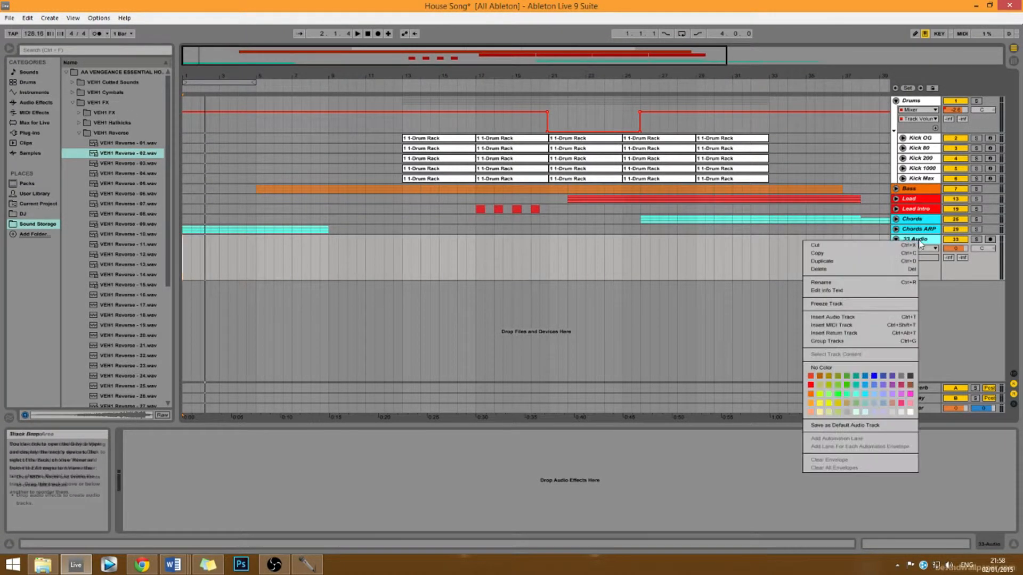
pyautogui.click(889, 282)
pyautogui.write('SFX')
pyautogui.press('Return')
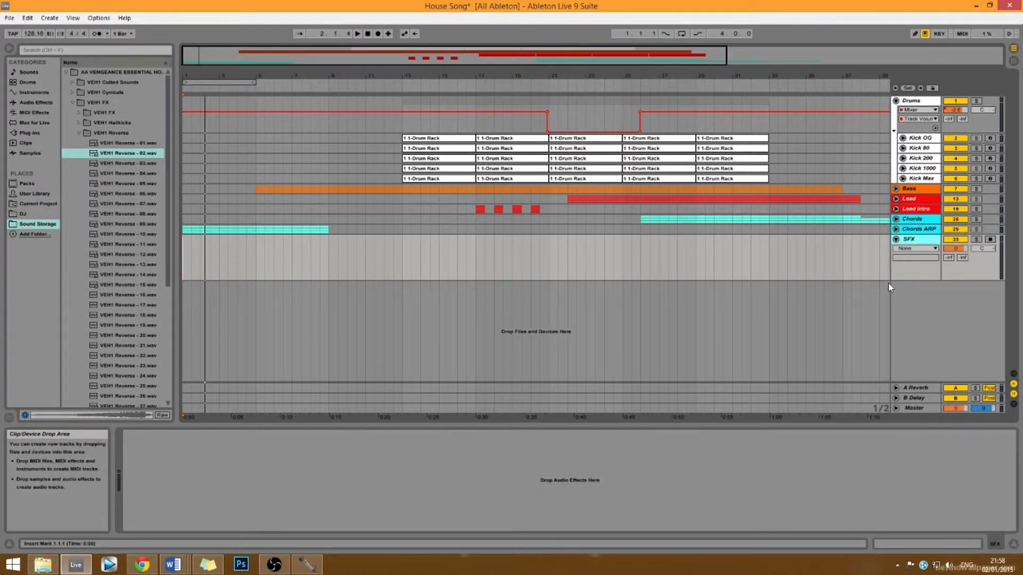
# - Place VEH1 Reverse - 02.wav at bar 1 of the SFX track and play the opening
pyautogui.moveTo(128, 154); pyautogui.dragTo(182, 265)
pyautogui.click(356, 33)
pyautogui.click(367, 33)
# - Unfold the Chords ARP group and shift its three chord clips one bar later to start at 2.1.1
pyautogui.click(917, 229)
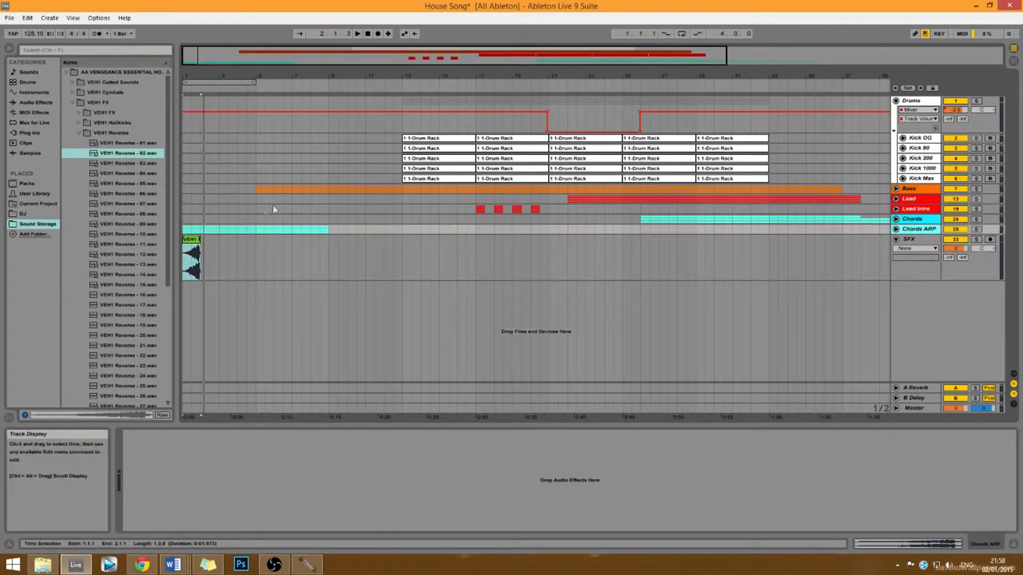
pyautogui.click(895, 229)
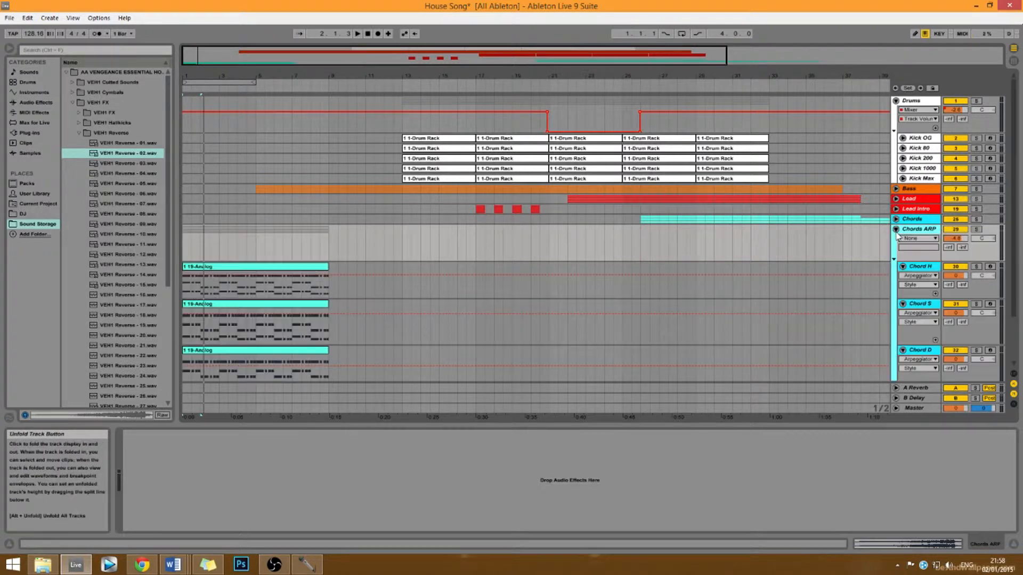
pyautogui.click(929, 267)
pyautogui.click(927, 352)
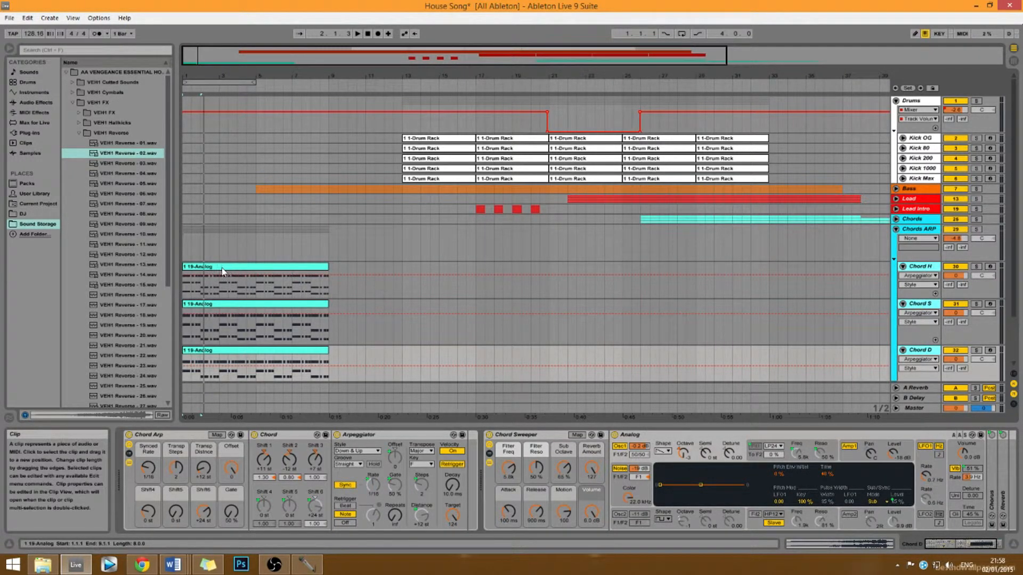
pyautogui.moveTo(244, 272); pyautogui.dragTo(265, 273)
pyautogui.keyDown('shift'); pyautogui.click(246, 351); pyautogui.keyUp('shift')
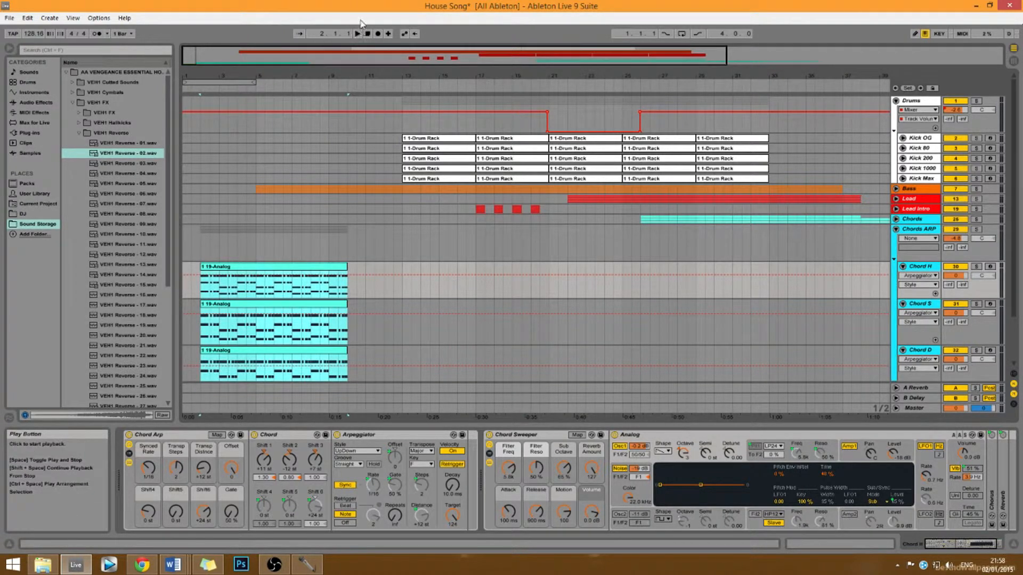
# - Fold the Chord H, Chord S and Chord D tracks and the Chords ARP group
pyautogui.click(902, 266)
pyautogui.click(903, 277)
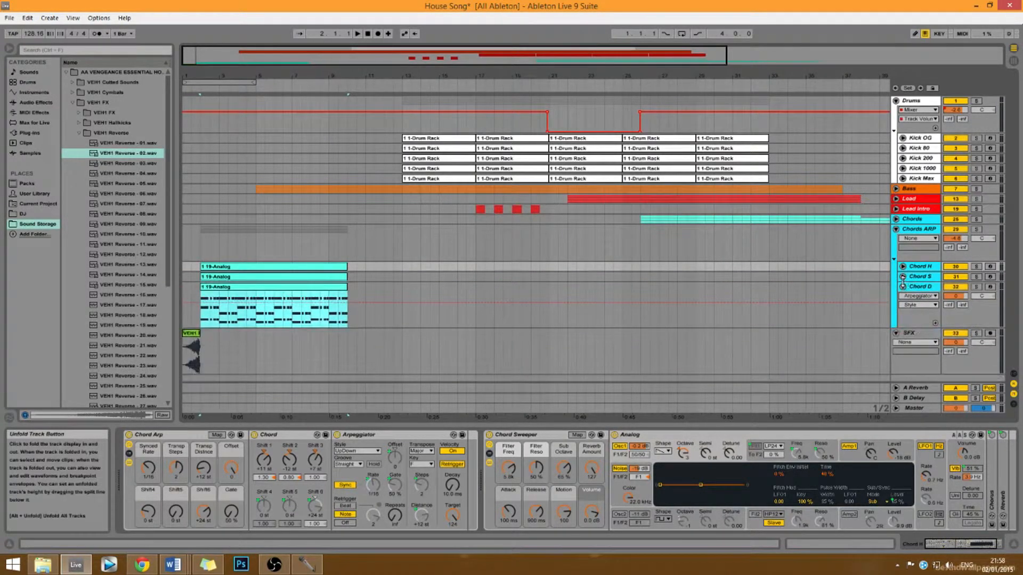
pyautogui.click(902, 286)
pyautogui.click(896, 229)
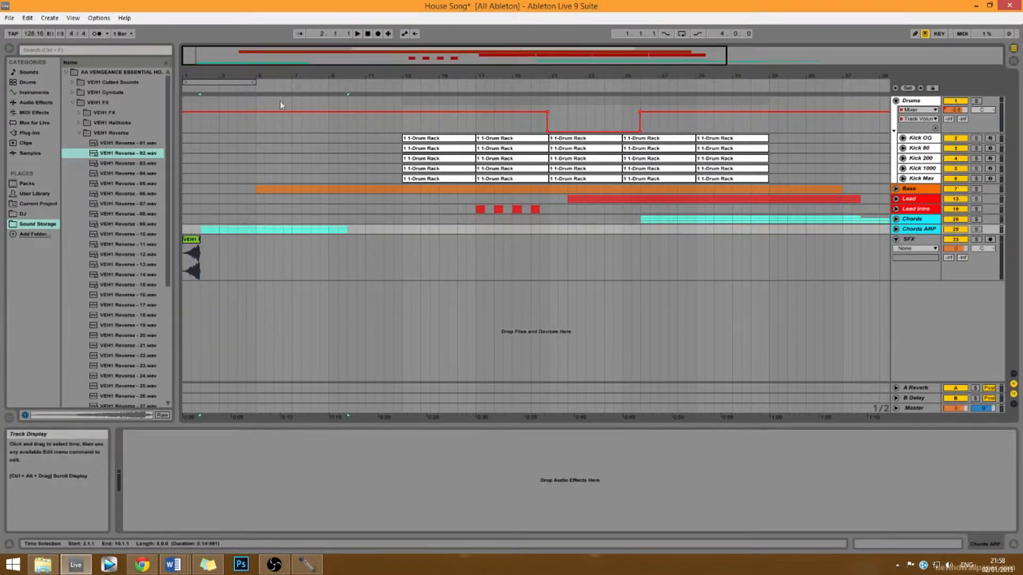
# - Play the song from bar 1 to hear the reverse effect leading into the shifted chords
pyautogui.click(357, 34)
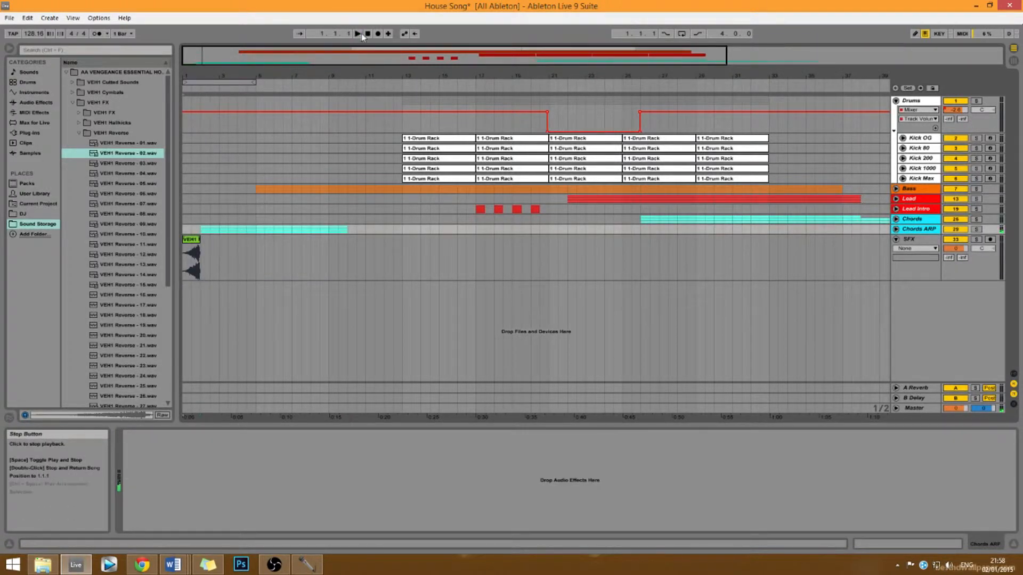
pyautogui.click(357, 33)
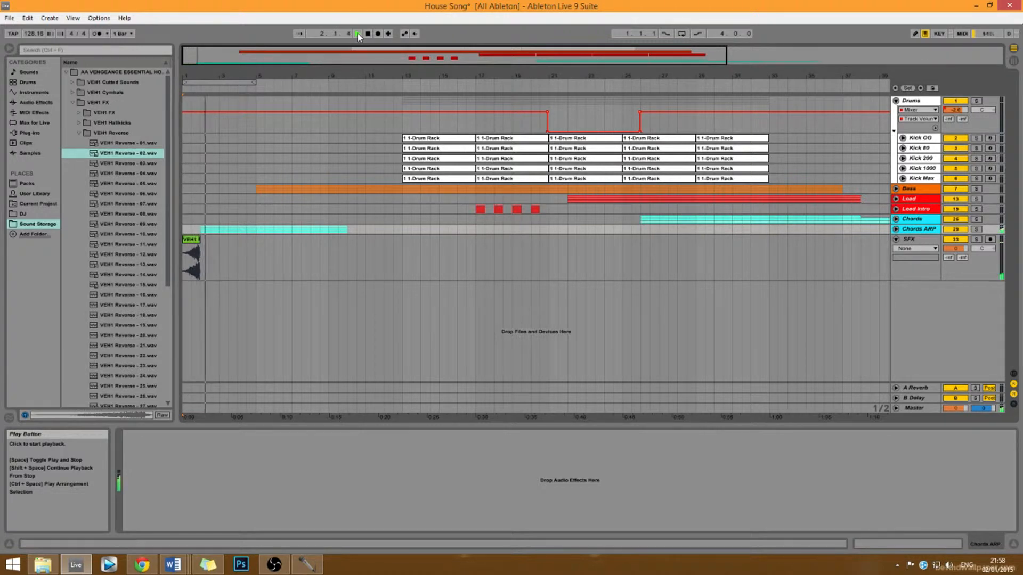
pyautogui.click(366, 35)
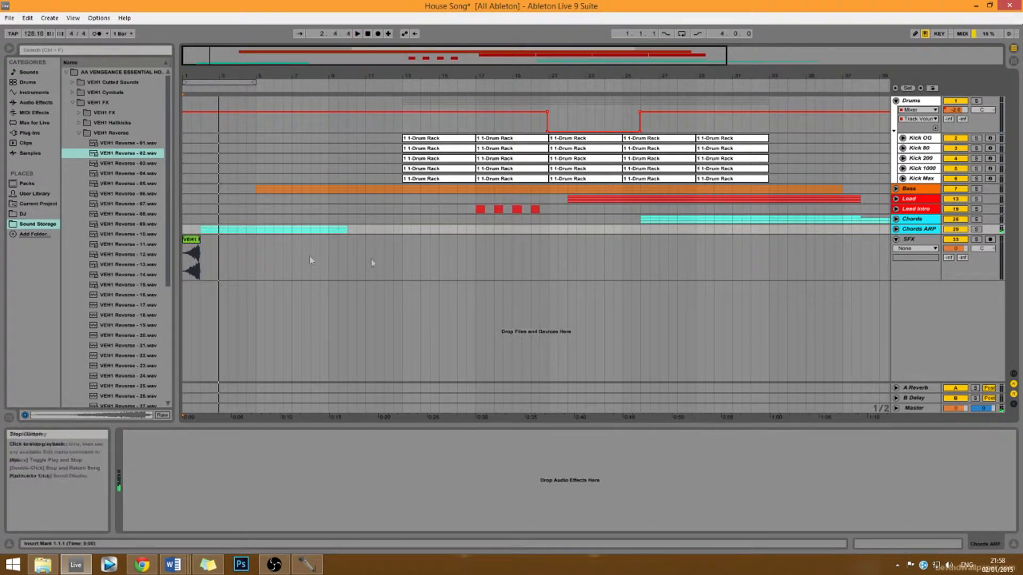
# - Unfold Chords ARP and move its three chord clips half a bar earlier to start at 1.3.1
pyautogui.click(896, 229)
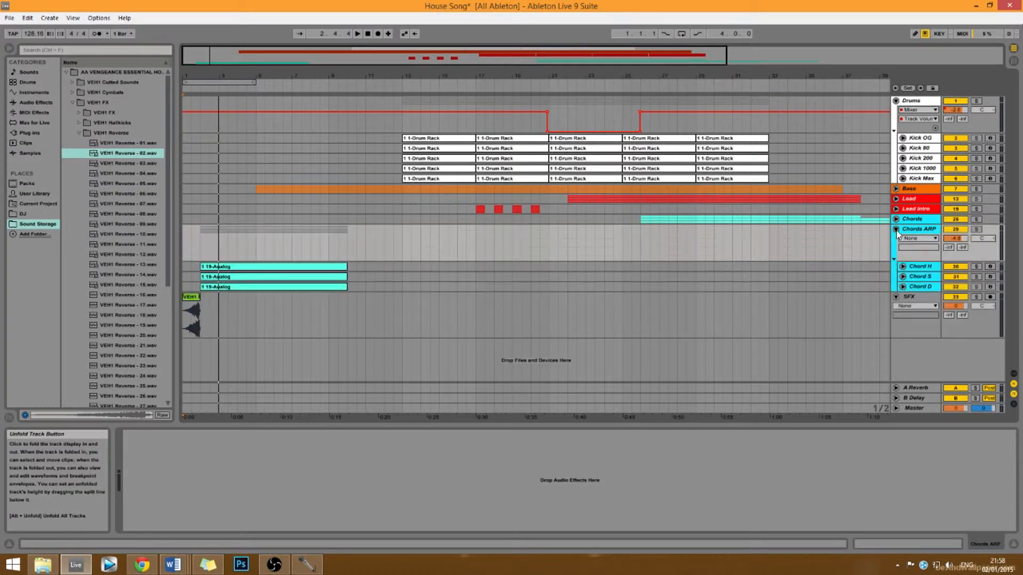
pyautogui.click(278, 289)
pyautogui.moveTo(278, 291); pyautogui.dragTo(269, 291)
# - Play the intro from the start of the SFX track to check the chords' timing against the reverse sample
pyautogui.click(186, 333)
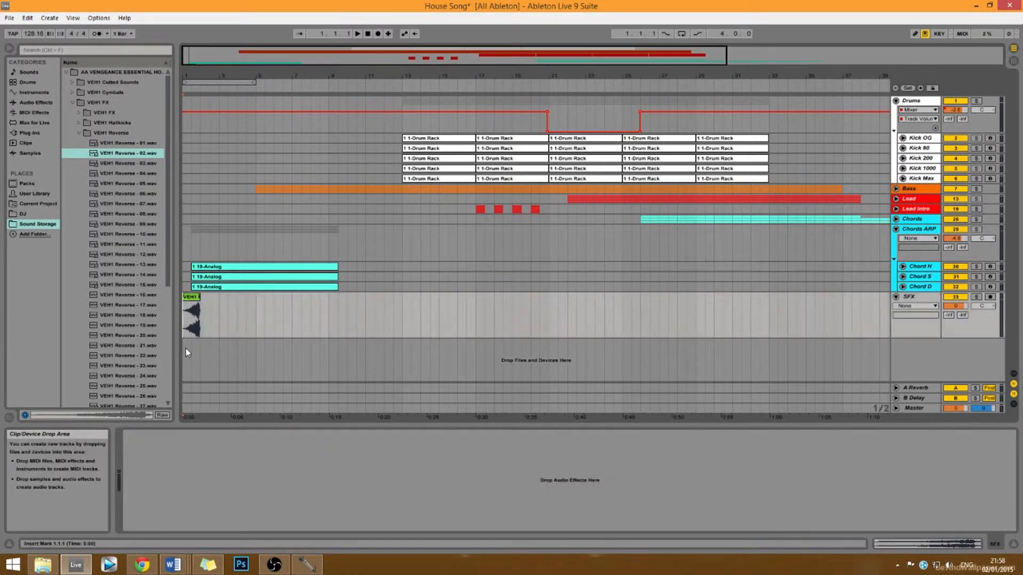
pyautogui.press('space')
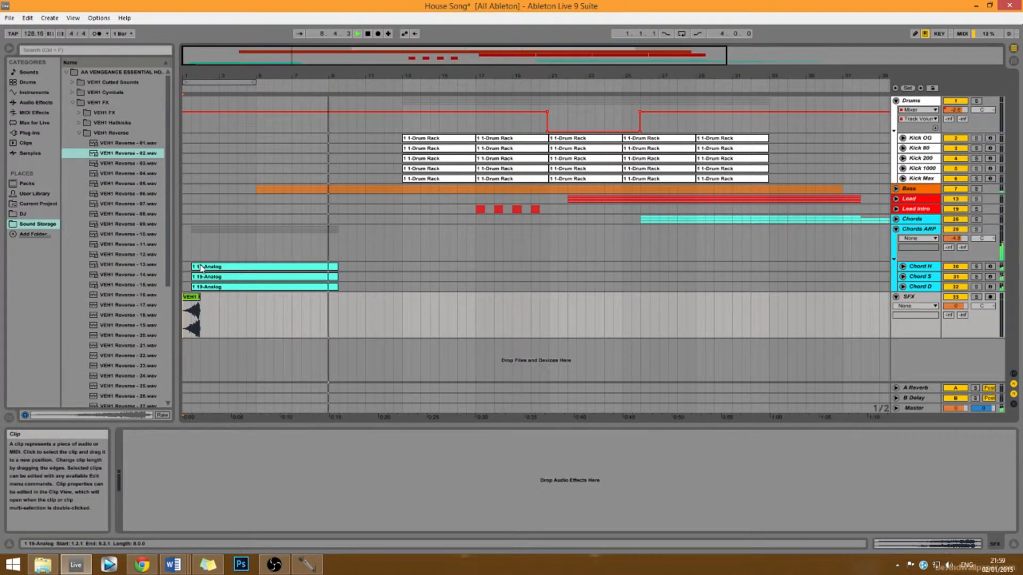
pyautogui.click(368, 34)
# - Place VEH1 Reverse - 09.wav on the SFX track at 12.3.1, around the drum entry, and play the transition
pyautogui.click(389, 310)
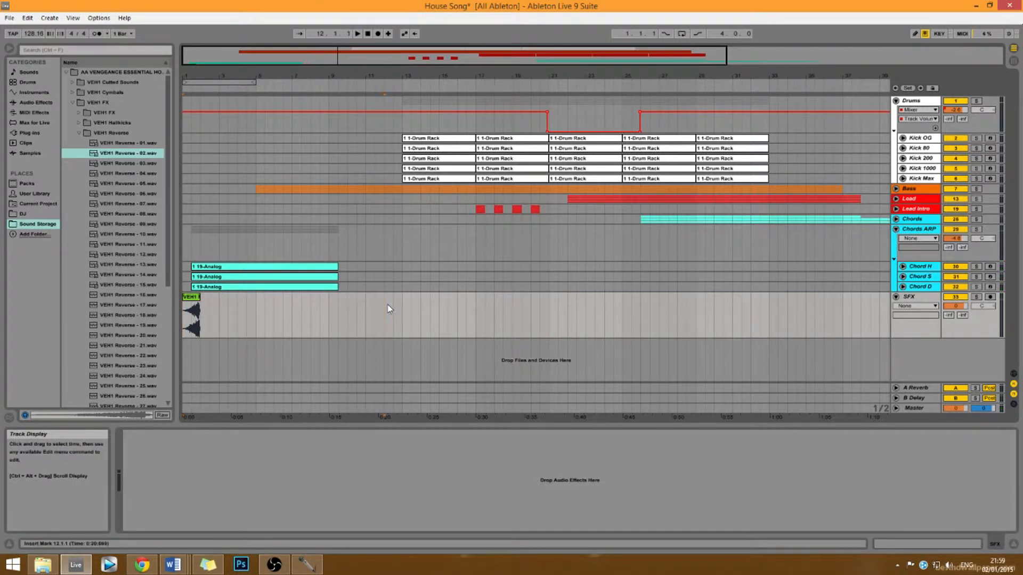
pyautogui.click(401, 288)
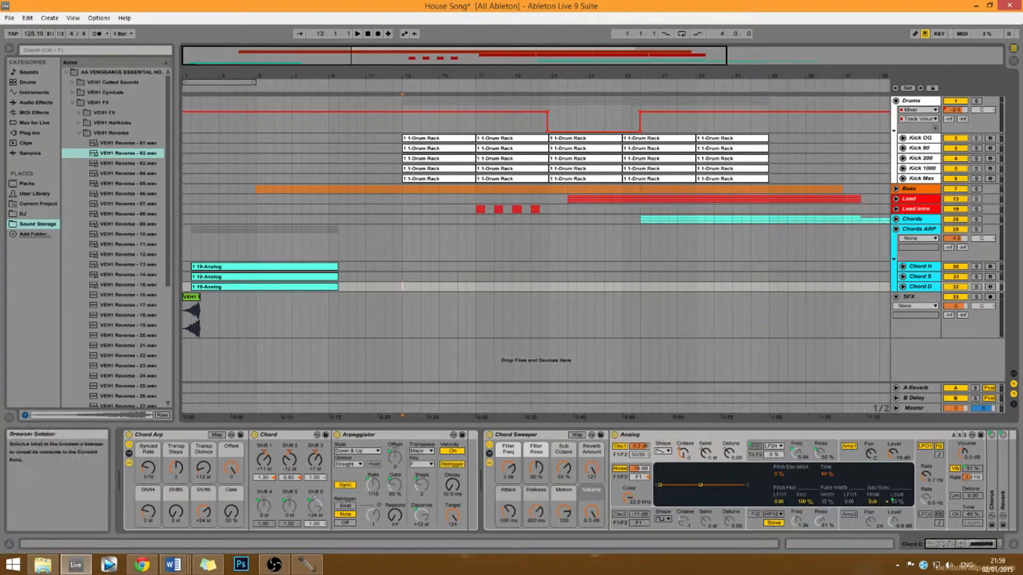
pyautogui.click(127, 224)
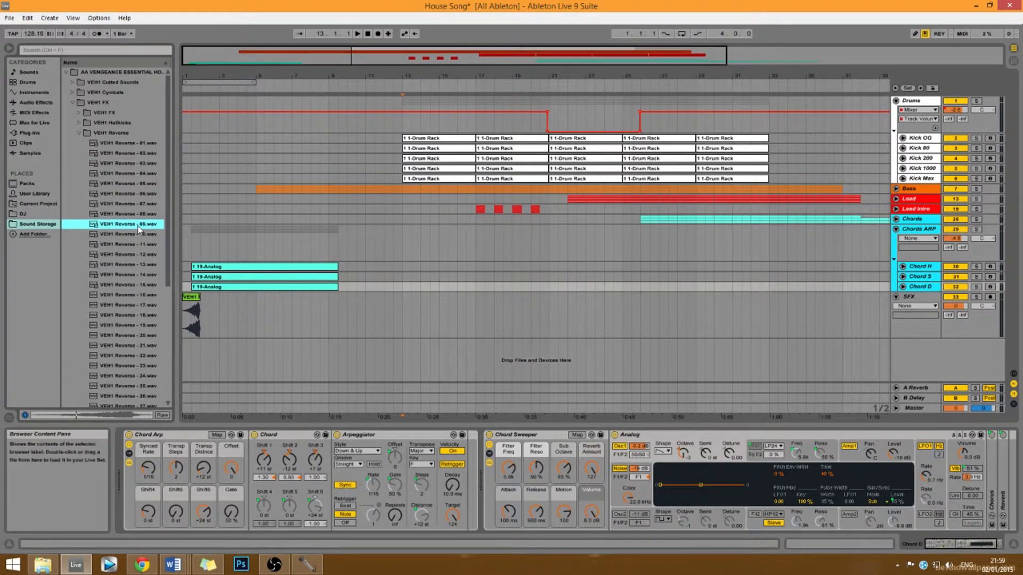
pyautogui.moveTo(128, 224)
pyautogui.mouseDown()
pyautogui.moveTo(397, 249)
pyautogui.moveTo(401, 260)
pyautogui.moveTo(385, 251)
pyautogui.moveTo(394, 252)
pyautogui.moveTo(394, 317)
pyautogui.mouseUp()
pyautogui.press('space')
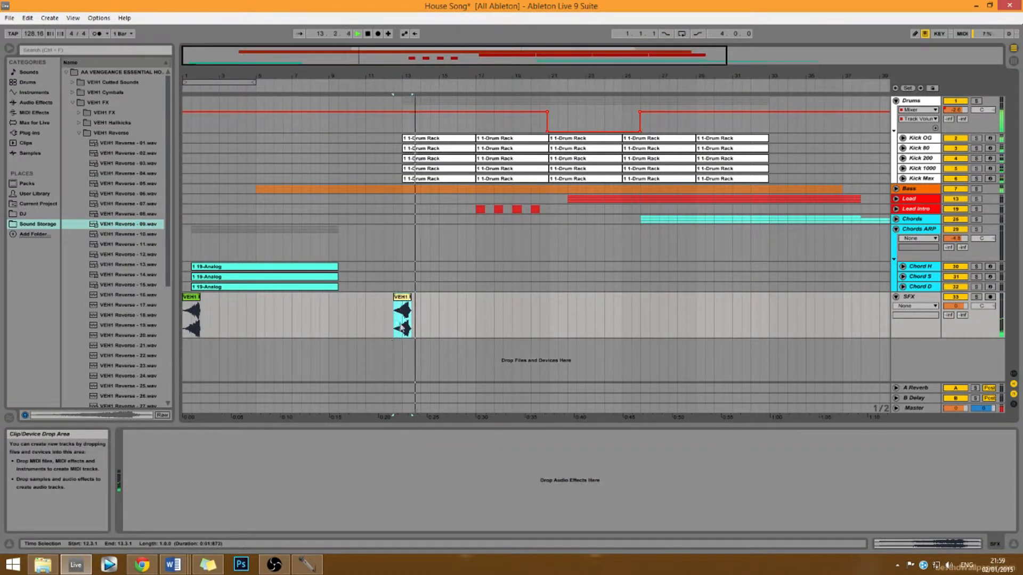
pyautogui.press('space')
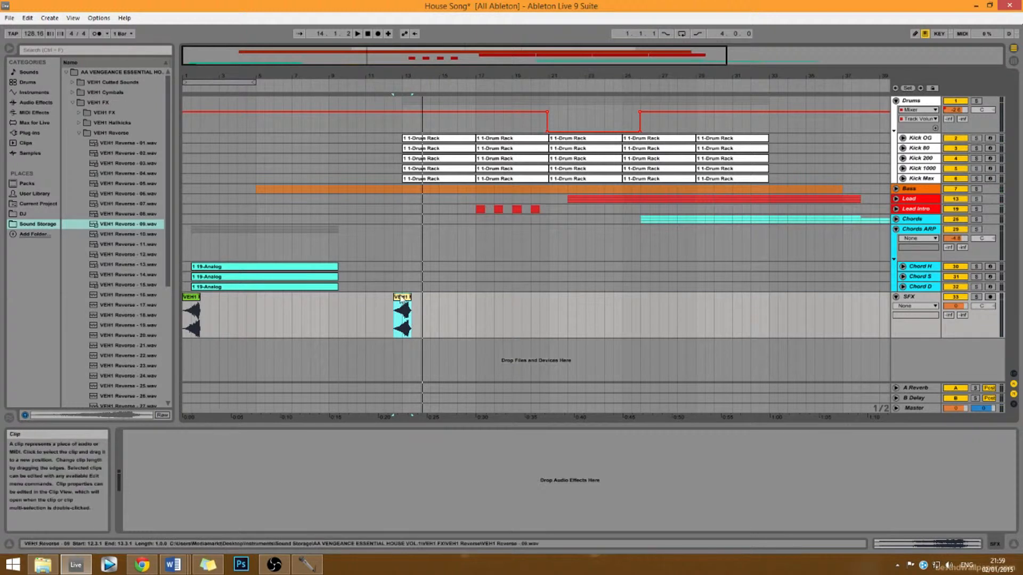
# - Try the second reverse clip half a bar earlier at 12.1.1, and return it to 12.3.1 after listening
pyautogui.moveTo(401, 298); pyautogui.dragTo(388, 337)
pyautogui.press('space')
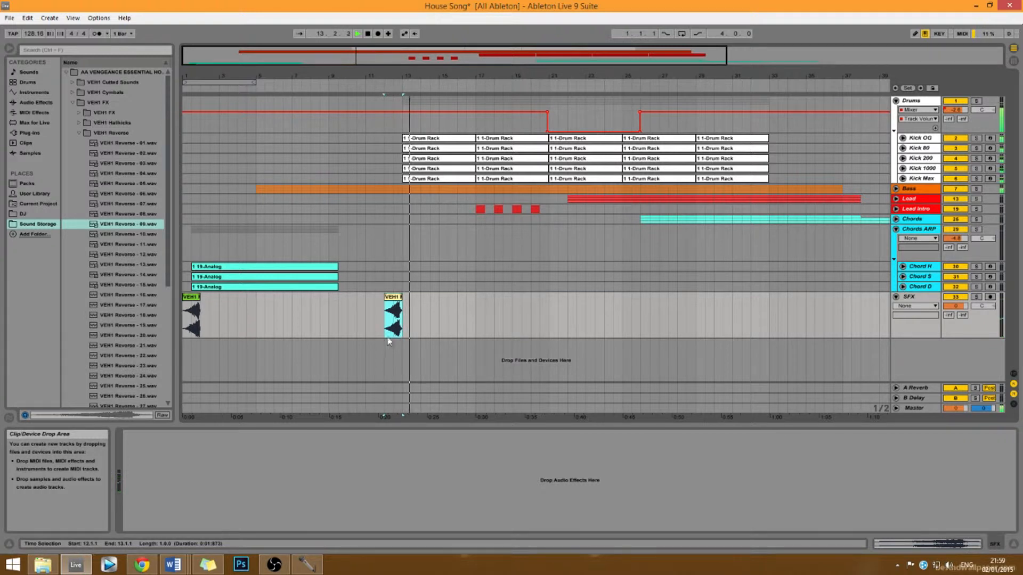
pyautogui.press('space')
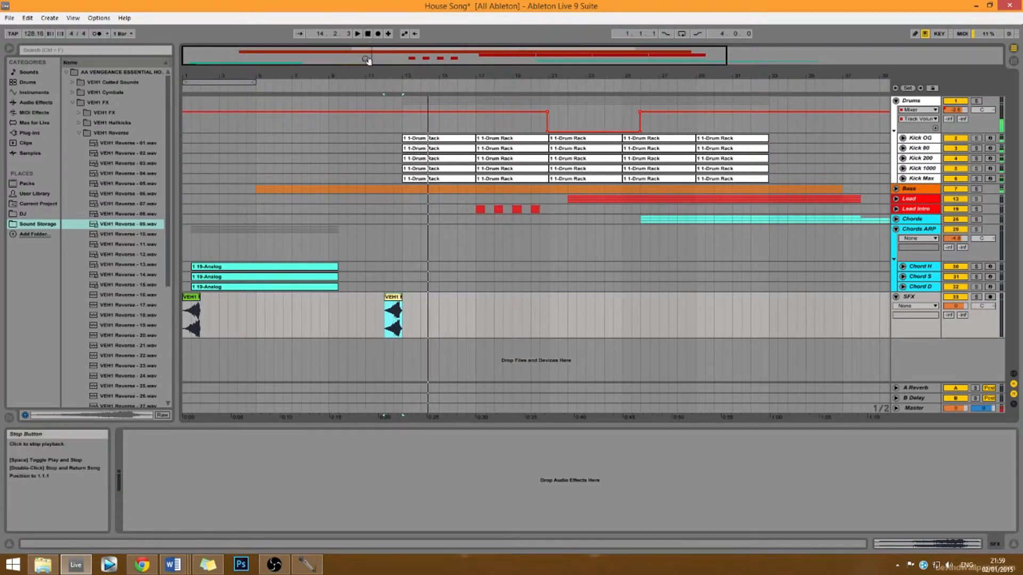
pyautogui.moveTo(392, 301); pyautogui.dragTo(408, 296)
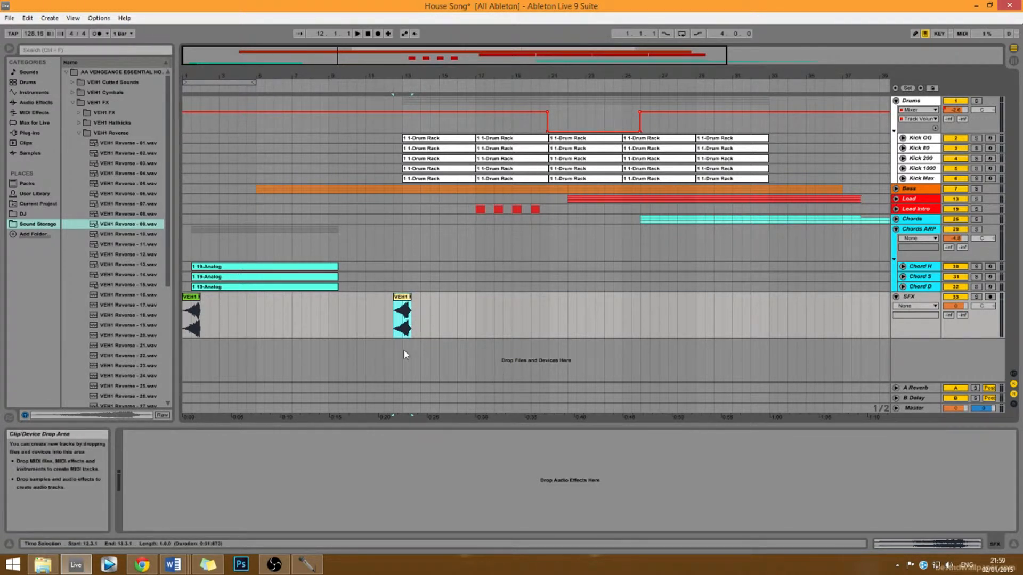
pyautogui.click(404, 300)
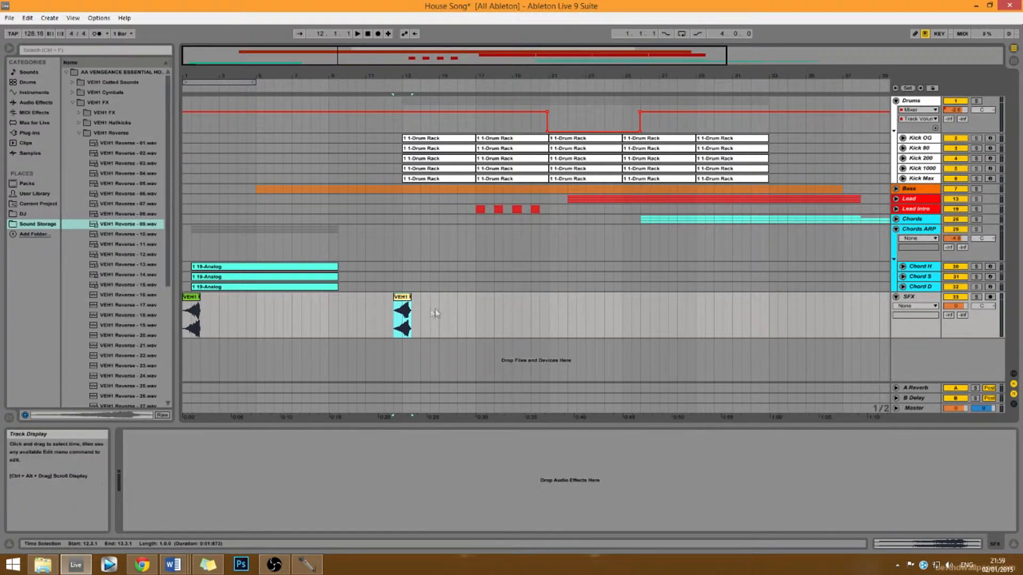
# - Add a new audio track below the SFX track and name it SFX 2
pyautogui.rightClick(935, 350)
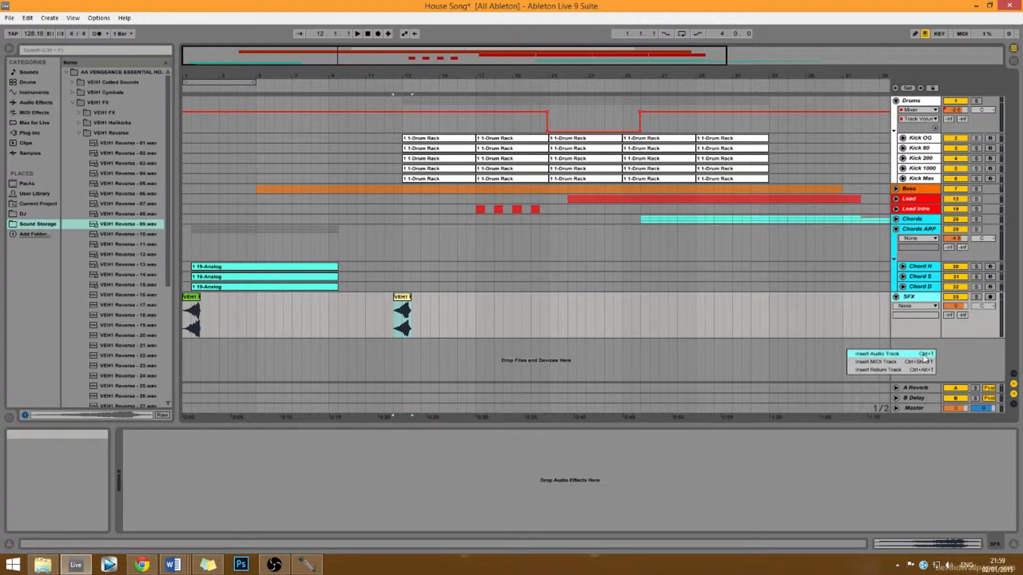
pyautogui.click(924, 354)
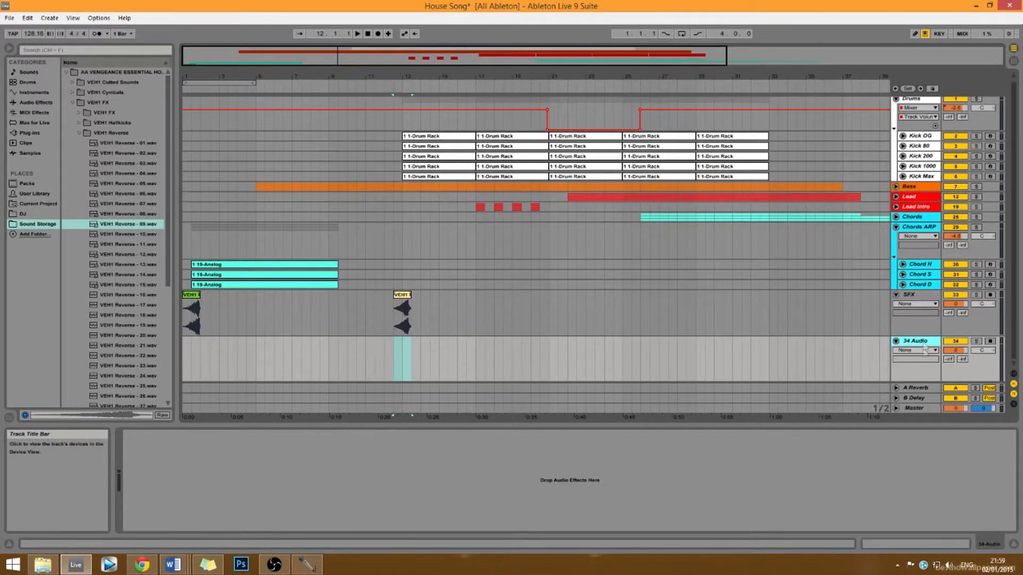
pyautogui.rightClick(920, 340)
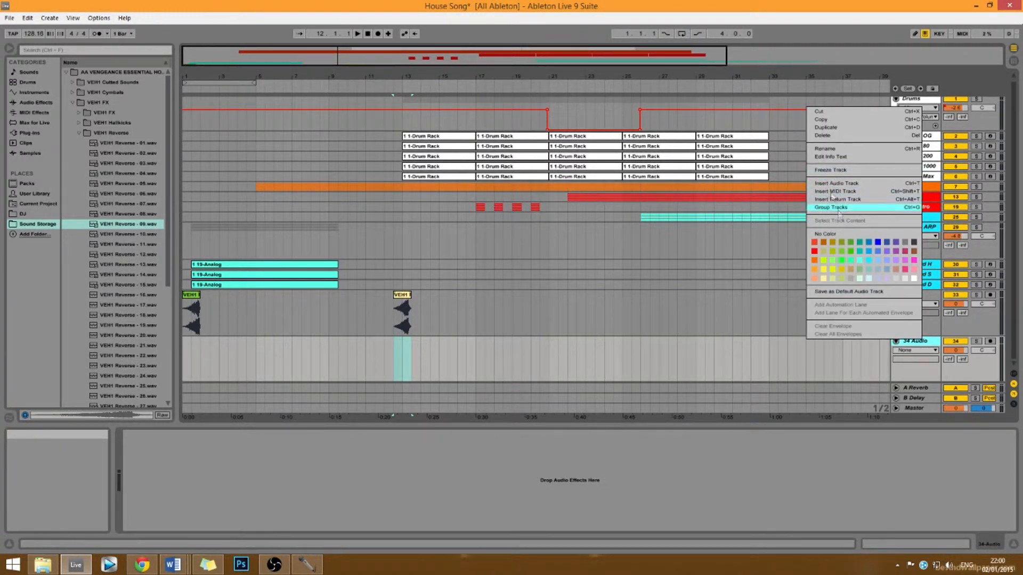
pyautogui.click(826, 149)
pyautogui.write('SFX')
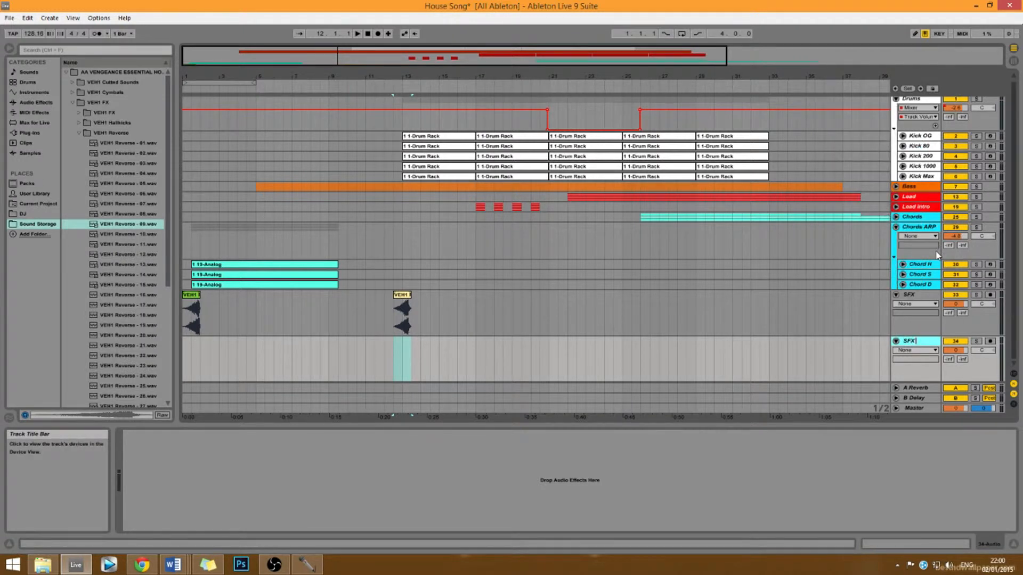
# - Rename the original SFX track holding the two reverse clips as SFX 1
pyautogui.rightClick(923, 291)
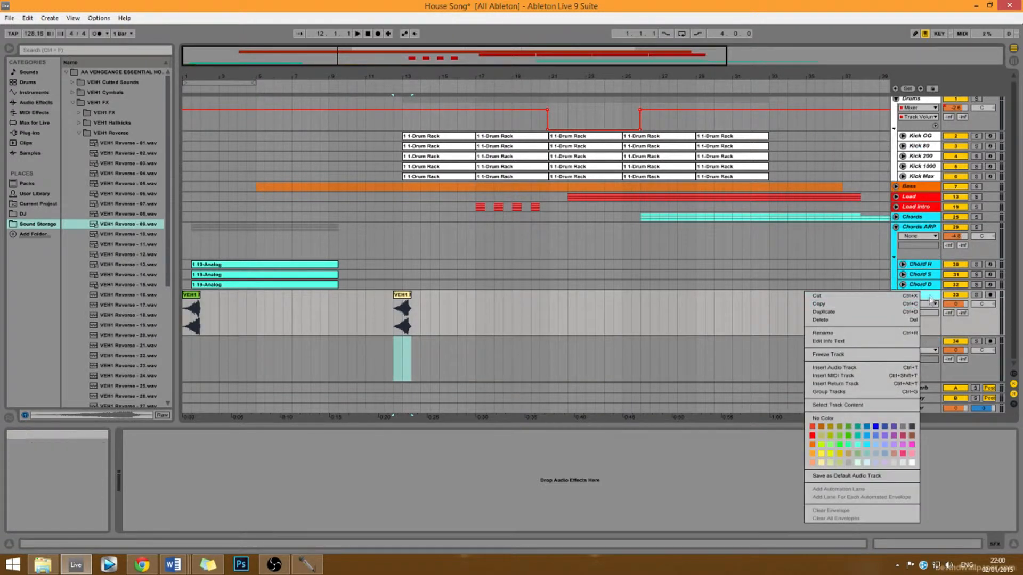
pyautogui.rightClick(929, 296)
pyautogui.click(857, 338)
pyautogui.write('D')
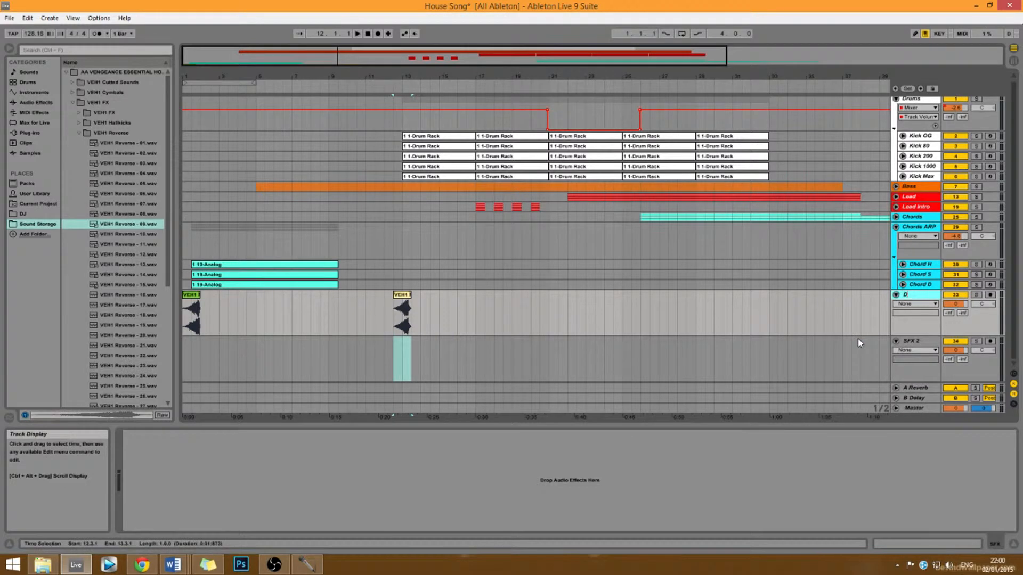
pyautogui.rightClick(929, 295)
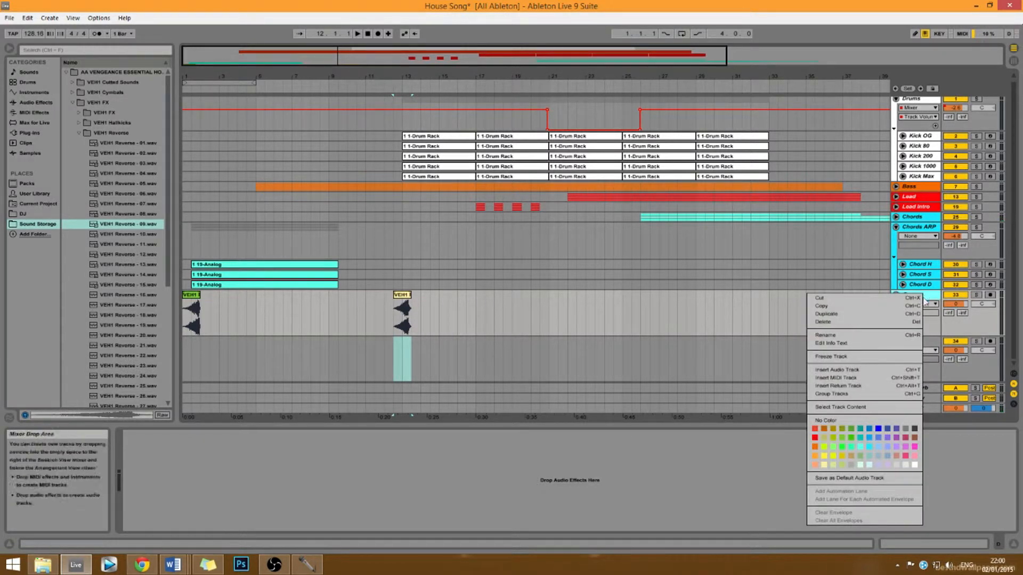
pyautogui.click(886, 335)
pyautogui.write('SFX 1')
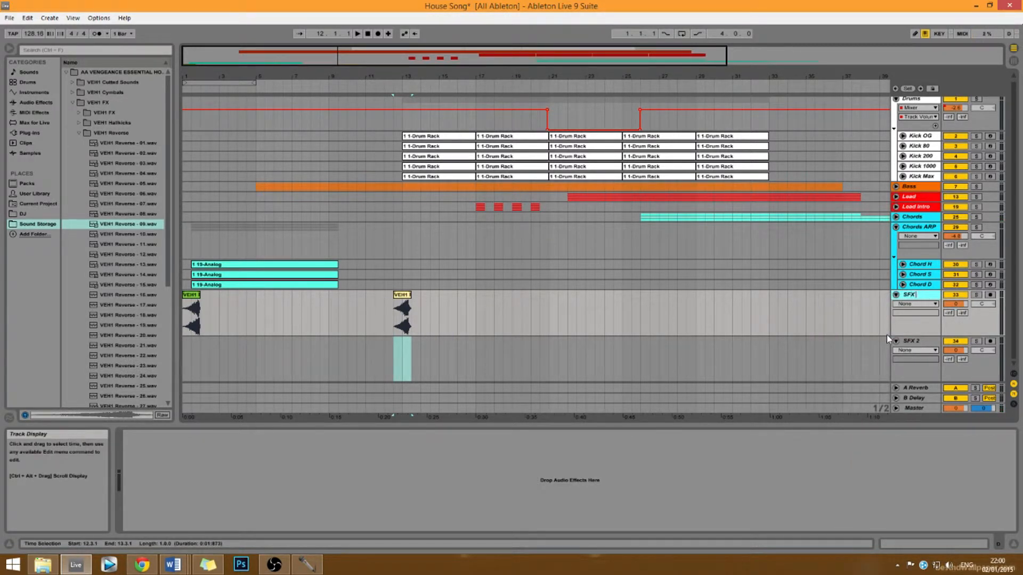
pyautogui.press('Return')
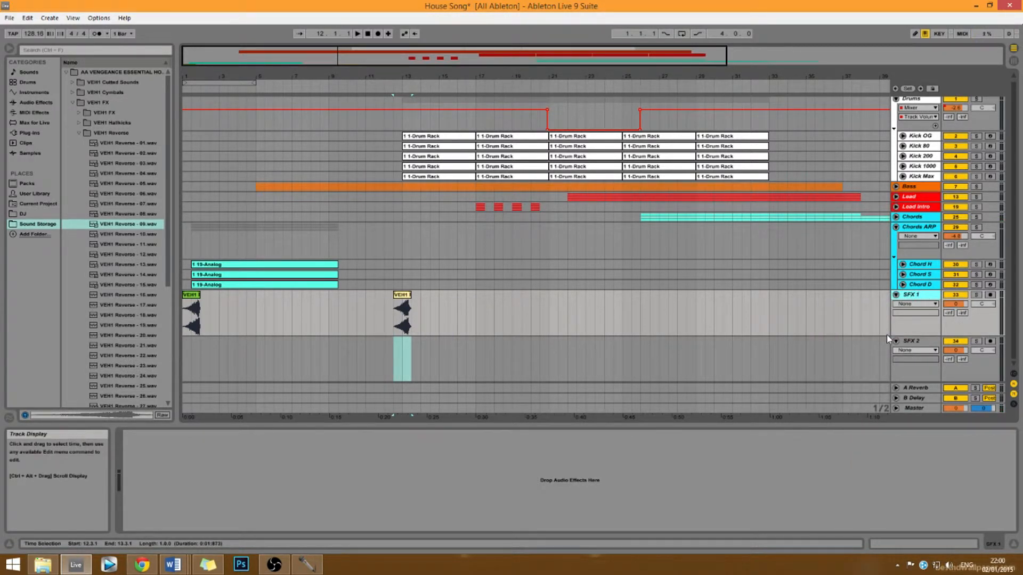
# - Group the SFX 1 and SFX 2 tracks and name the group SFX
pyautogui.click(915, 344)
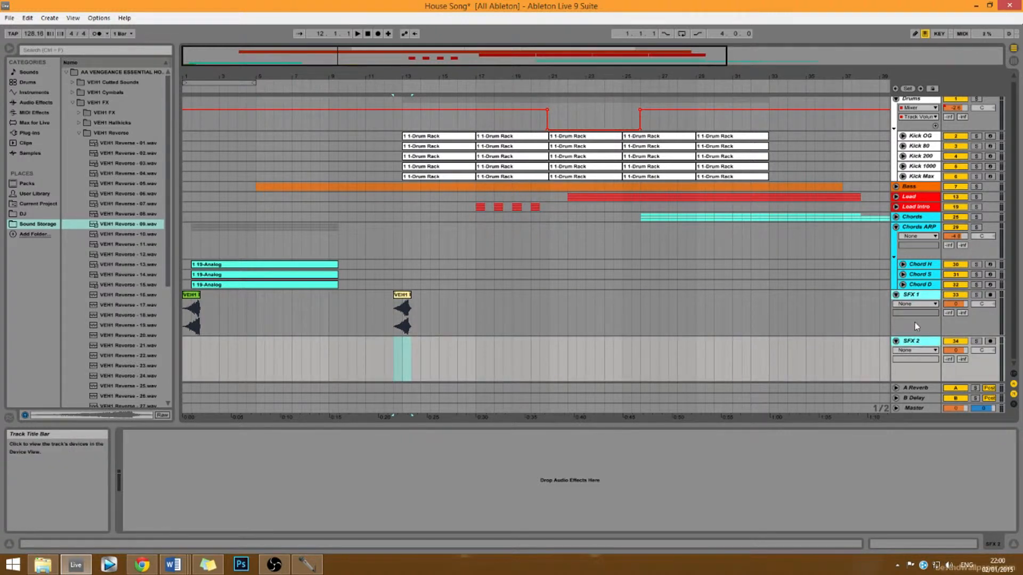
pyautogui.keyDown('shift'); pyautogui.click(916, 294); pyautogui.keyUp('shift')
pyautogui.hotkey('ctrl', 'g')
pyautogui.rightClick(916, 294)
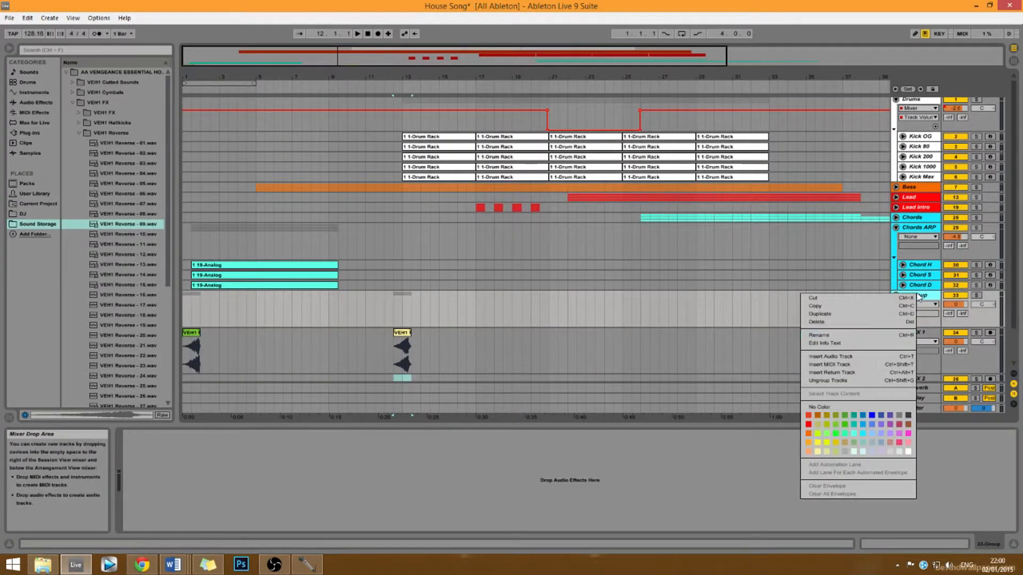
pyautogui.click(841, 336)
pyautogui.write('SFX')
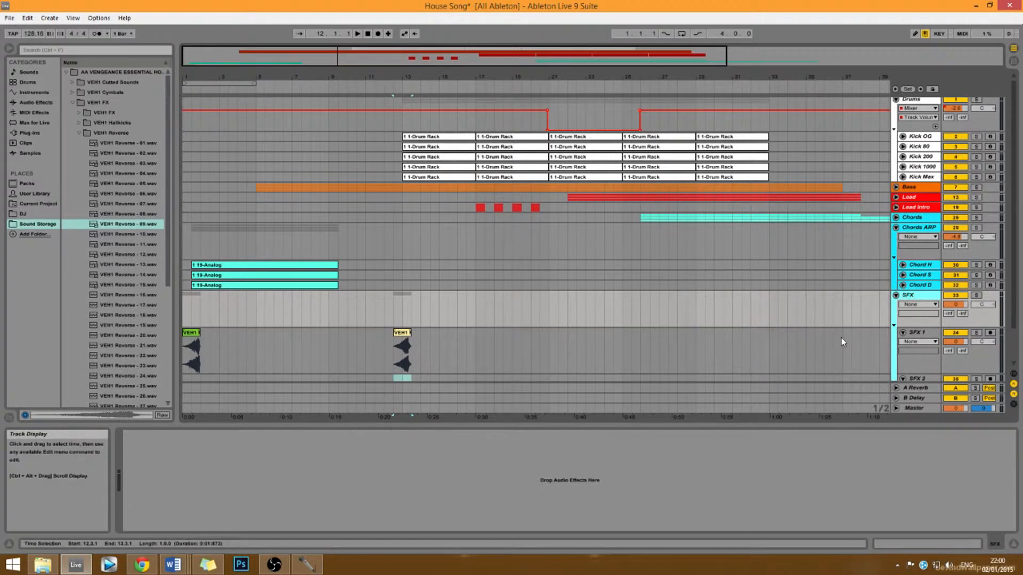
# - Colour the SFX group track yellow and leave the group unfolded
pyautogui.click(895, 295)
pyautogui.rightClick(912, 297)
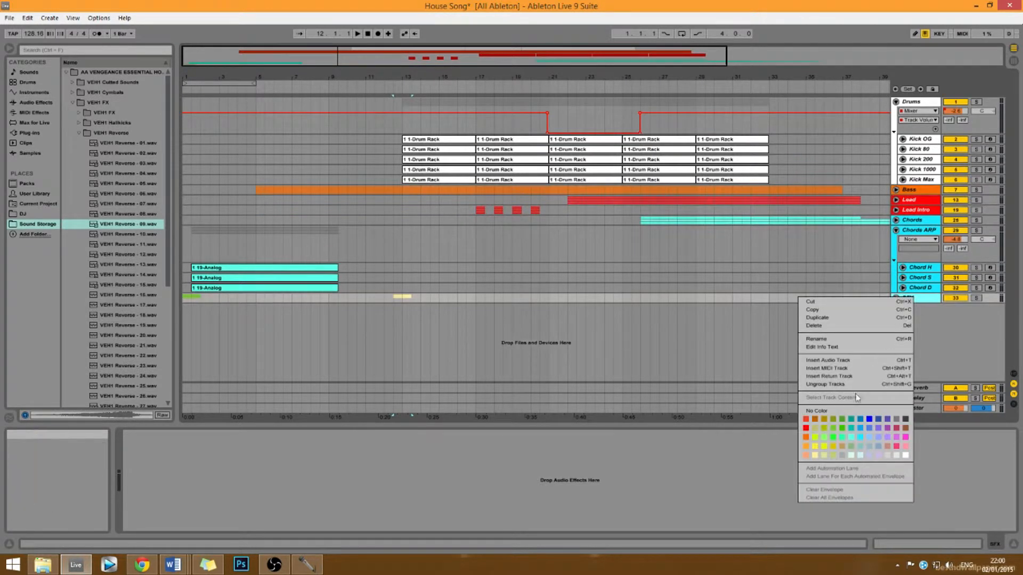
pyautogui.click(823, 449)
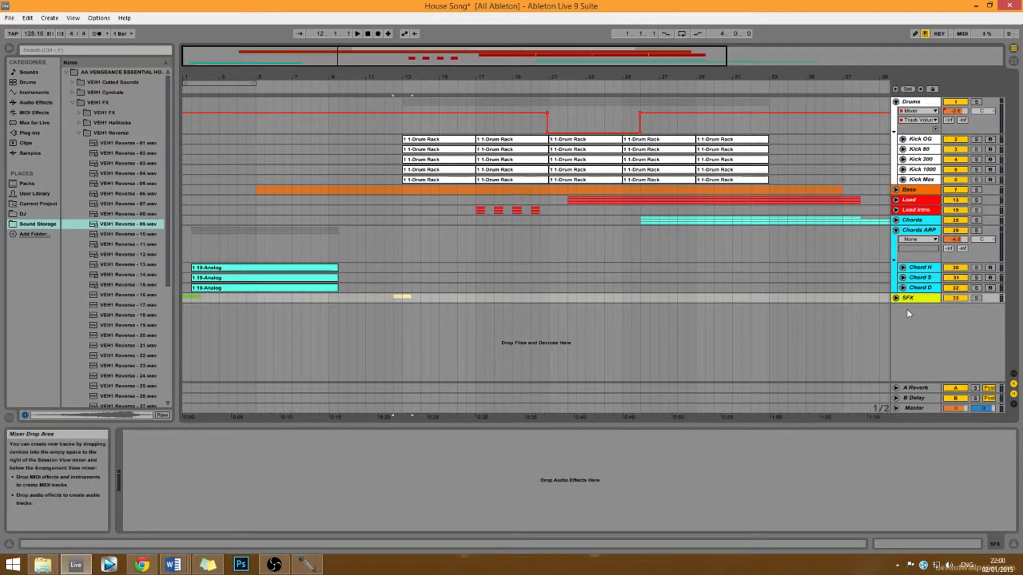
pyautogui.click(896, 298)
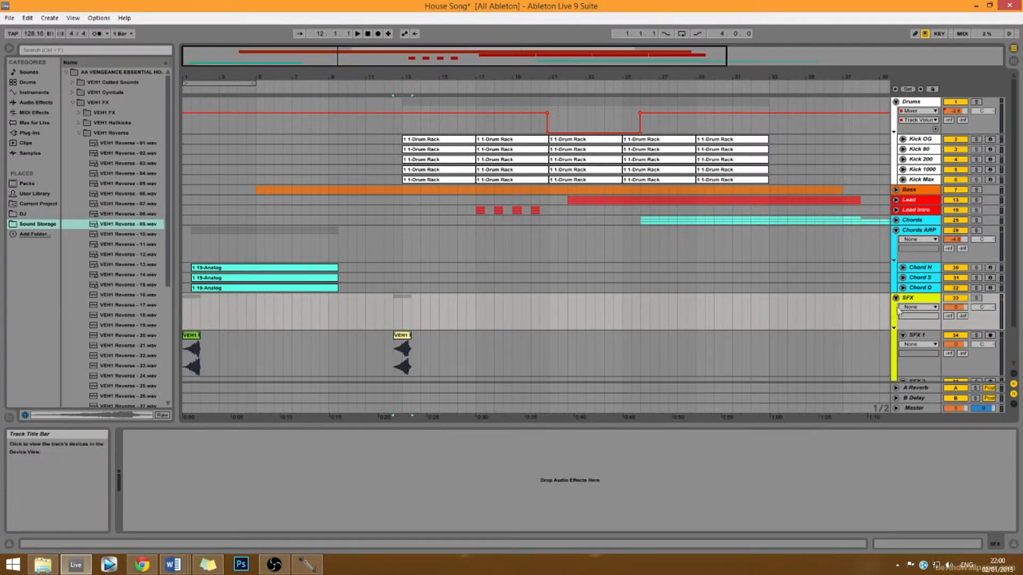
pyautogui.click(896, 299)
pyautogui.click(895, 298)
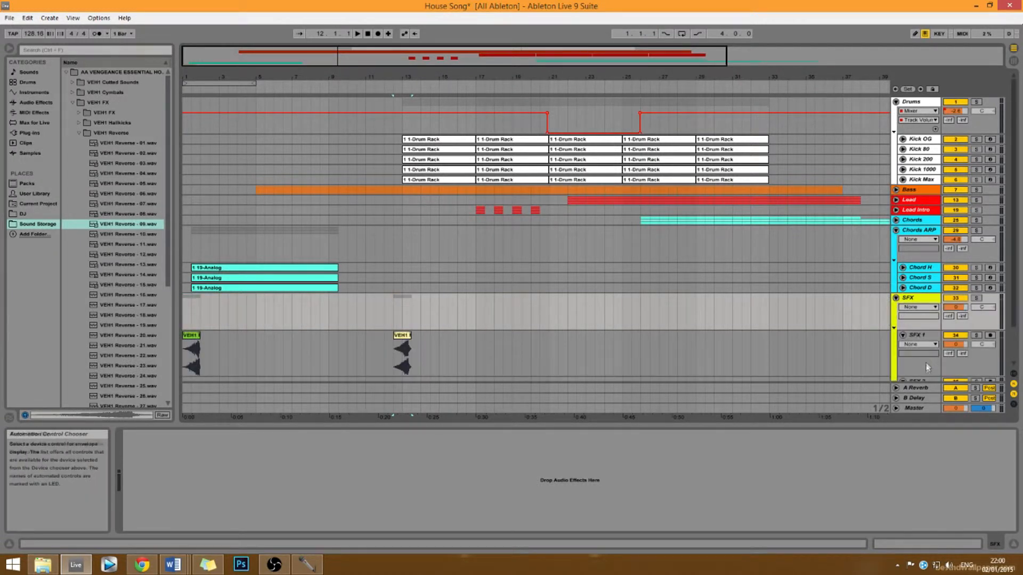
# - Audition samples in the VEH1 FX folder, from VEH1 FX - 01.wav to VEH1 FX - 06.wav, for the SFX 2 track
pyautogui.scroll(-1, 916, 373)
pyautogui.scroll(-1, 916, 373)
pyautogui.scroll(-1, 123, 228)
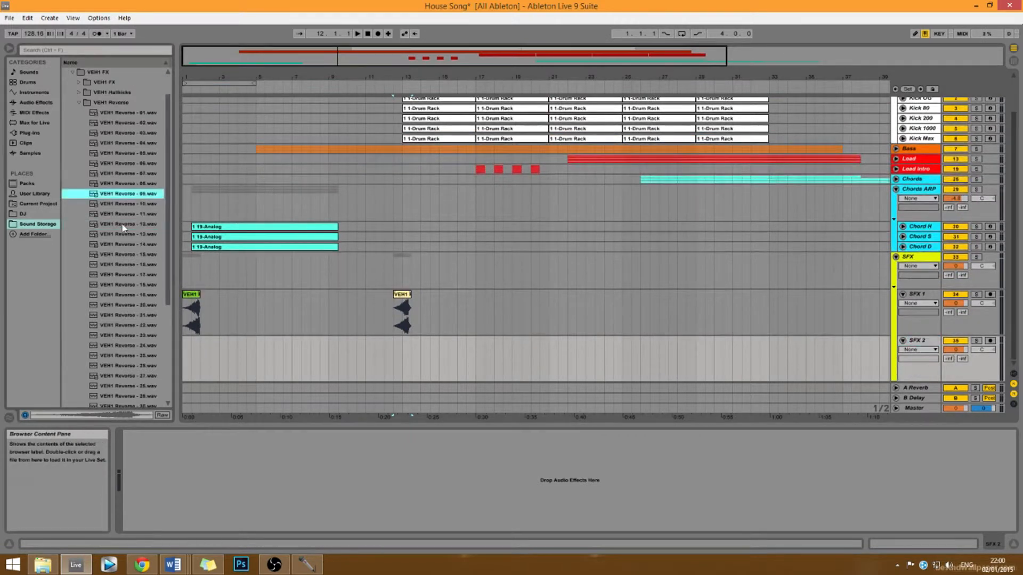
pyautogui.click(79, 102)
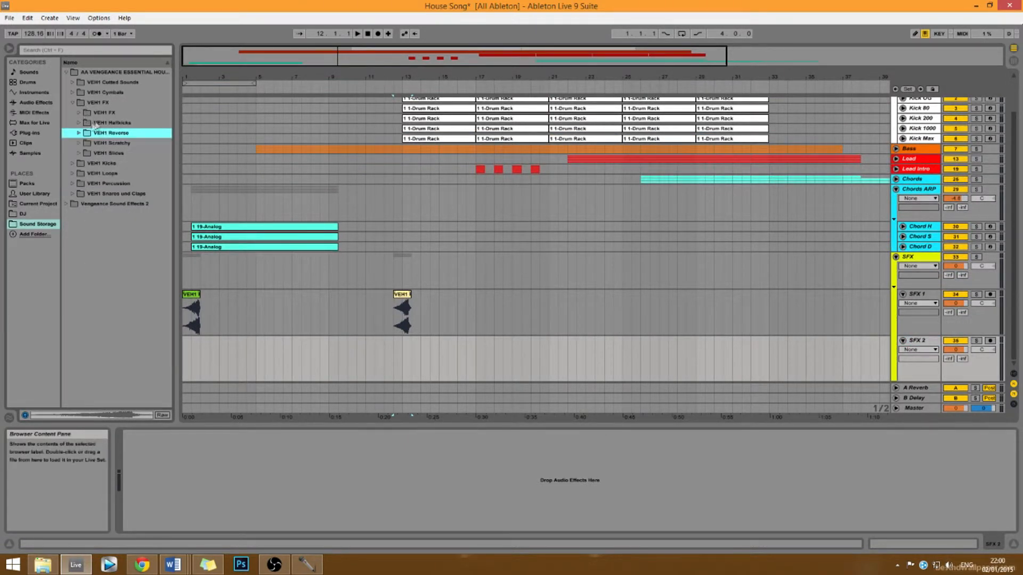
pyautogui.click(78, 113)
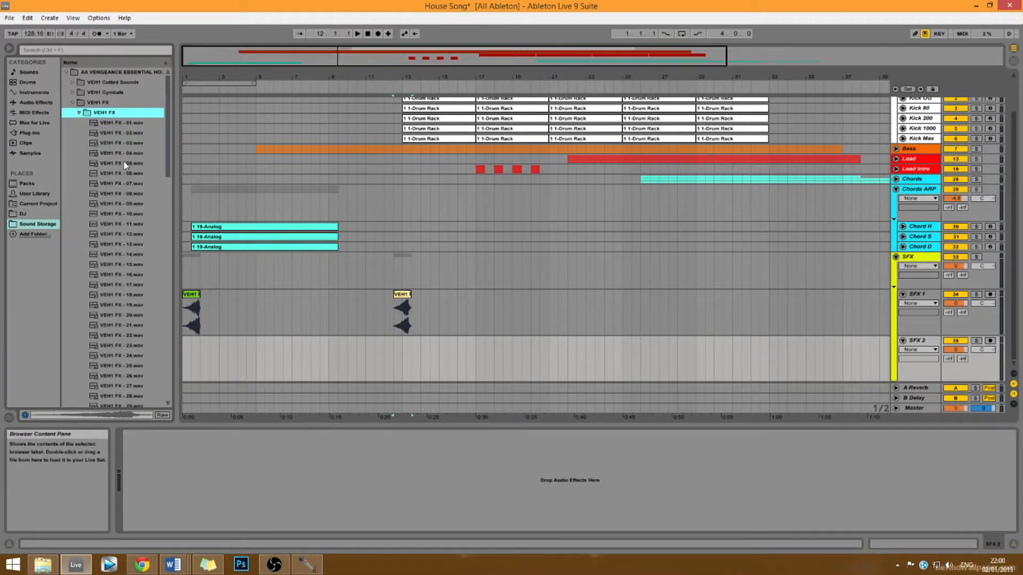
pyautogui.press('Down')
pyautogui.press('Down')
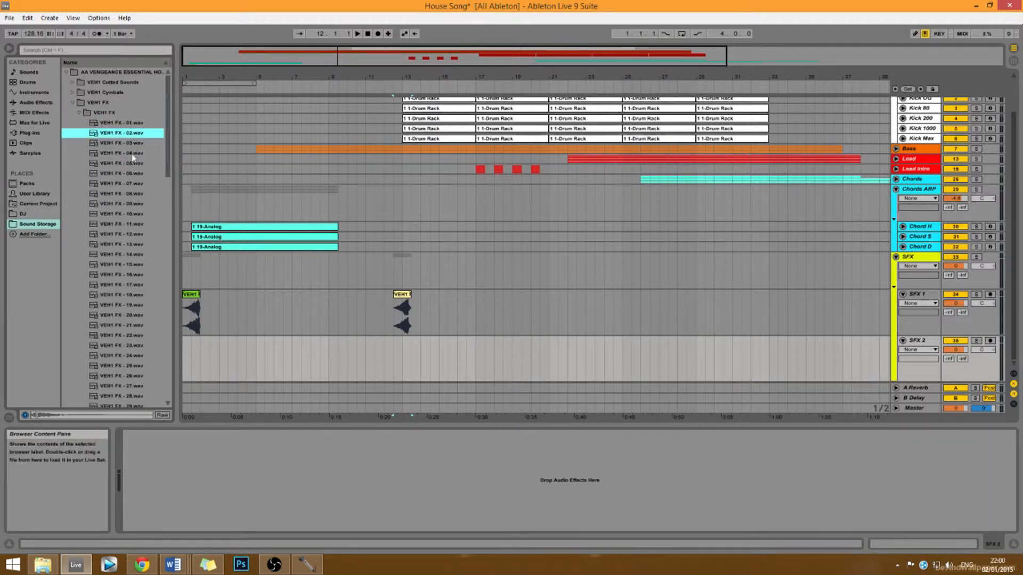
pyautogui.press('Down')
pyautogui.press('Down')
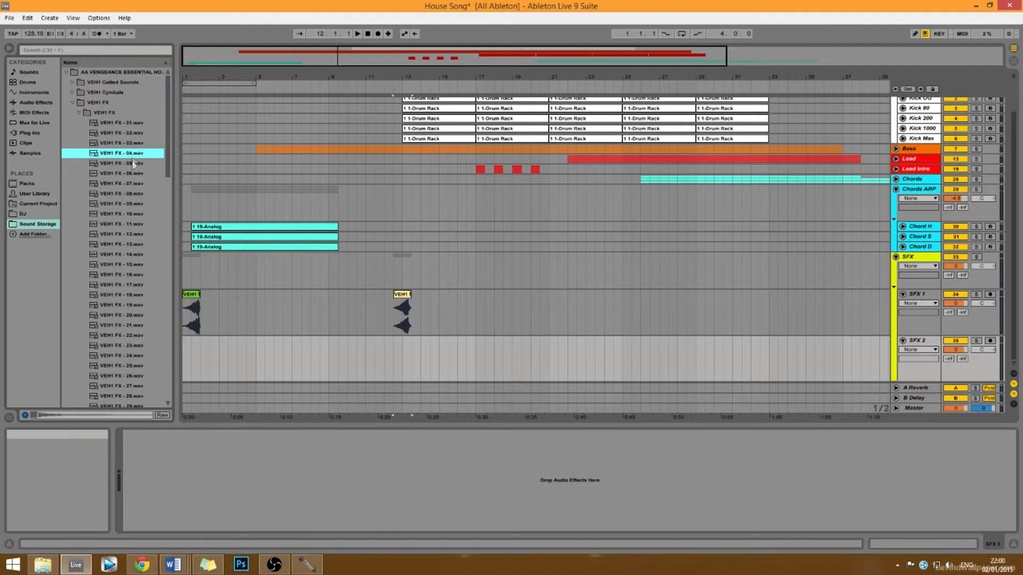
pyautogui.click(132, 172)
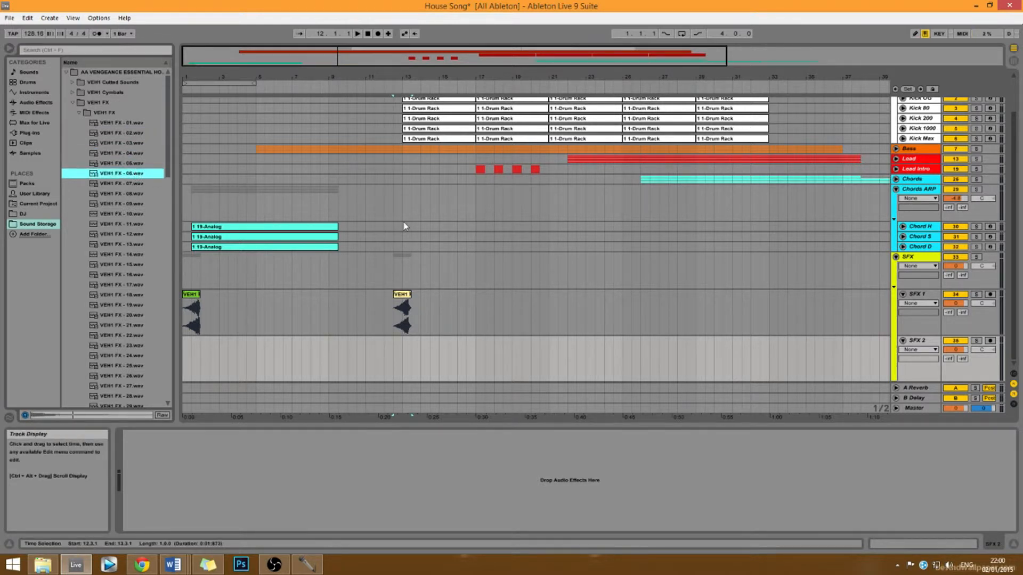
pyautogui.click(47, 323)
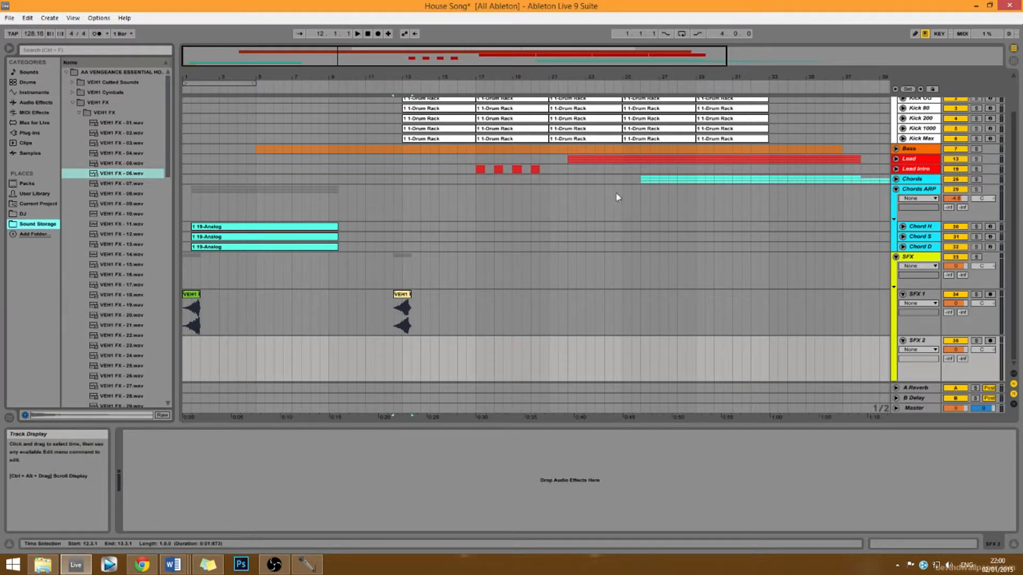
# - Play the arrangement from bar 22, where the Lead enters, to hear that section
pyautogui.click(568, 196)
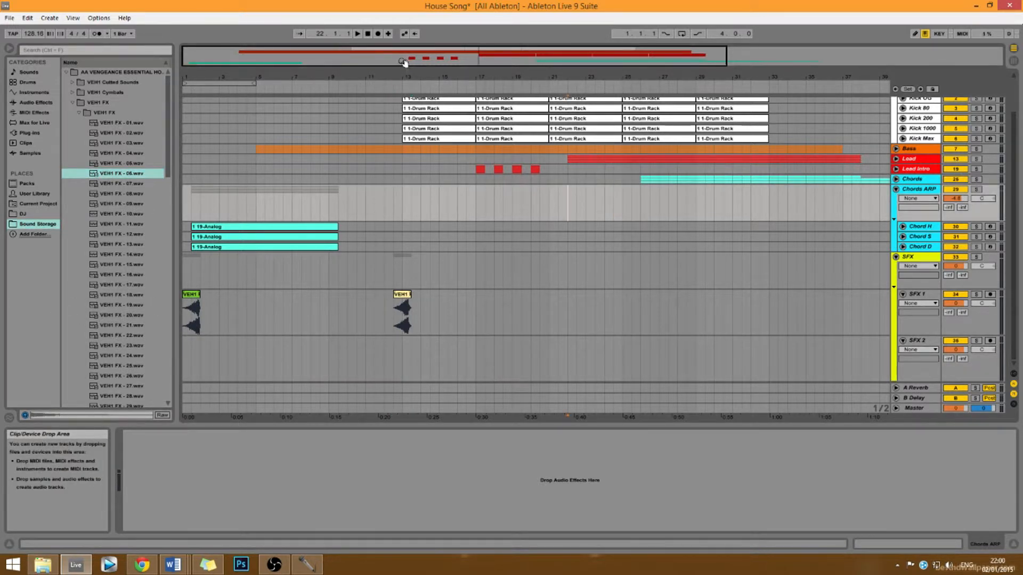
pyautogui.click(357, 34)
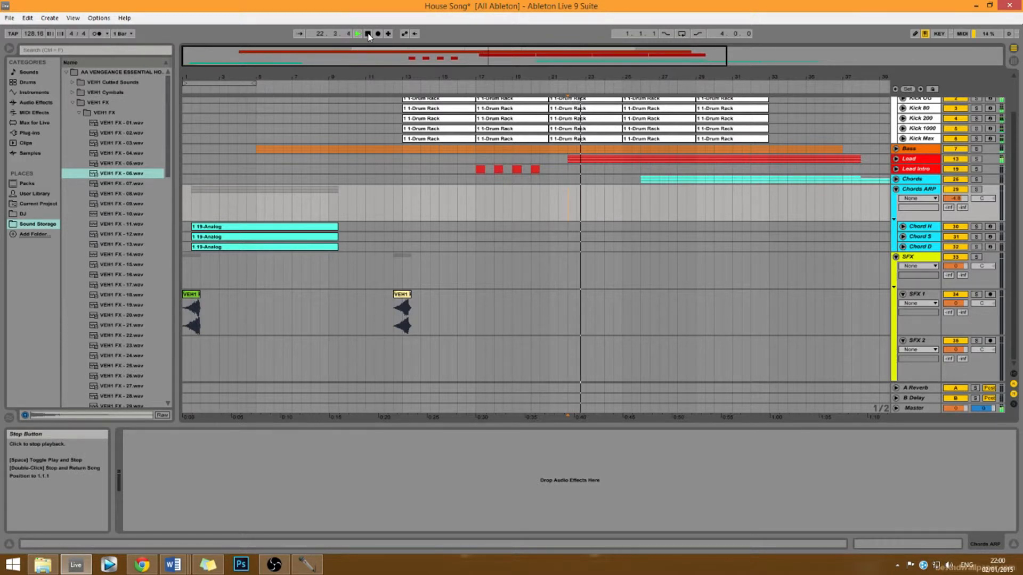
pyautogui.click(368, 33)
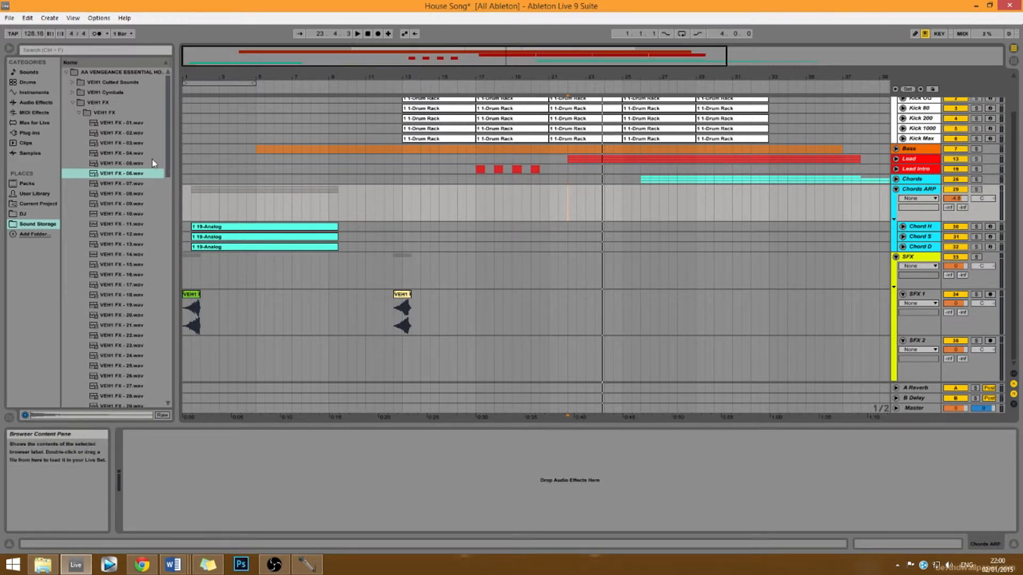
# - Place VEH1 FX - 02.wav on SFX 2 at the drum entry, bar 13, and play the transition from 12.3.1
pyautogui.moveTo(123, 136); pyautogui.dragTo(402, 373)
pyautogui.click(395, 373)
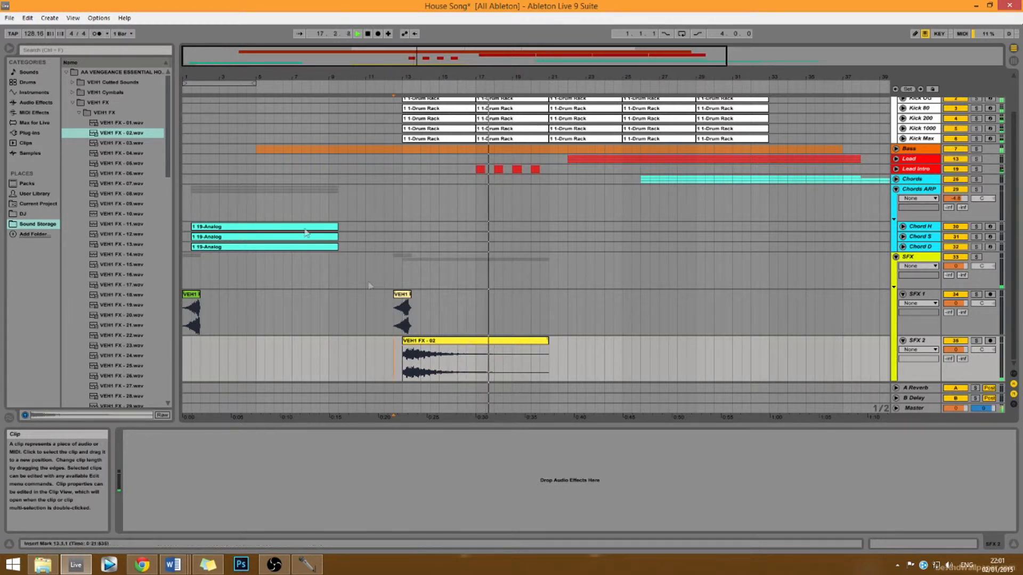
pyautogui.click(367, 33)
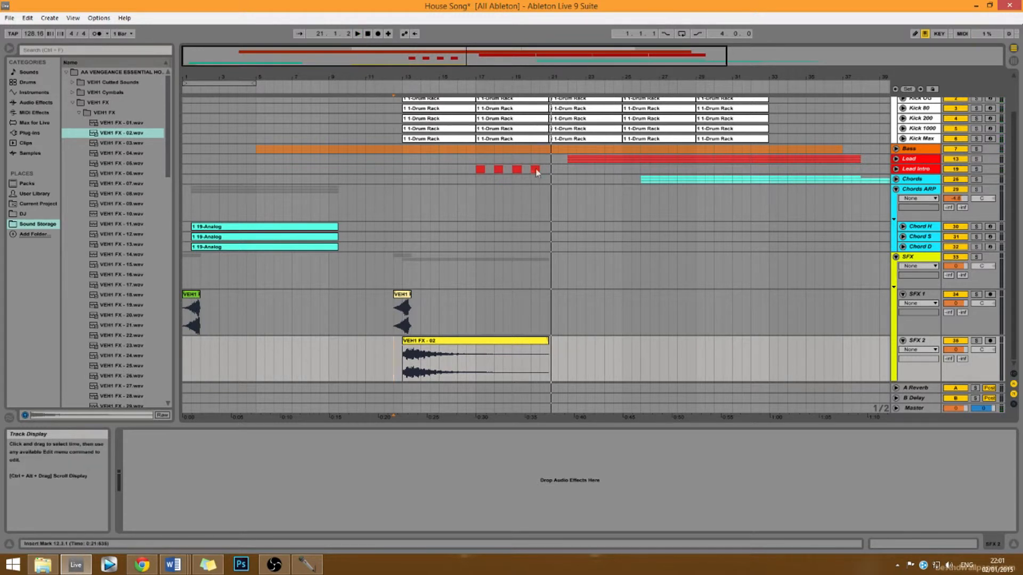
# - Audition samples in the VEH1 Hallkicks folder, from VEH1 Hallkick - 01.wav to VEH1 Hallkick - 06.wav, for the transition at bar 21
pyautogui.click(552, 208)
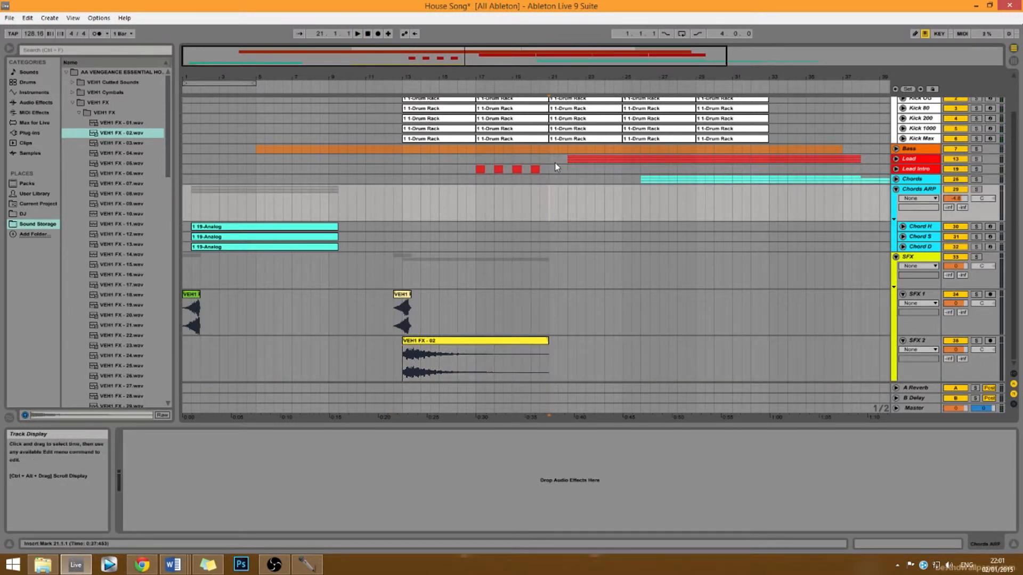
pyautogui.click(79, 114)
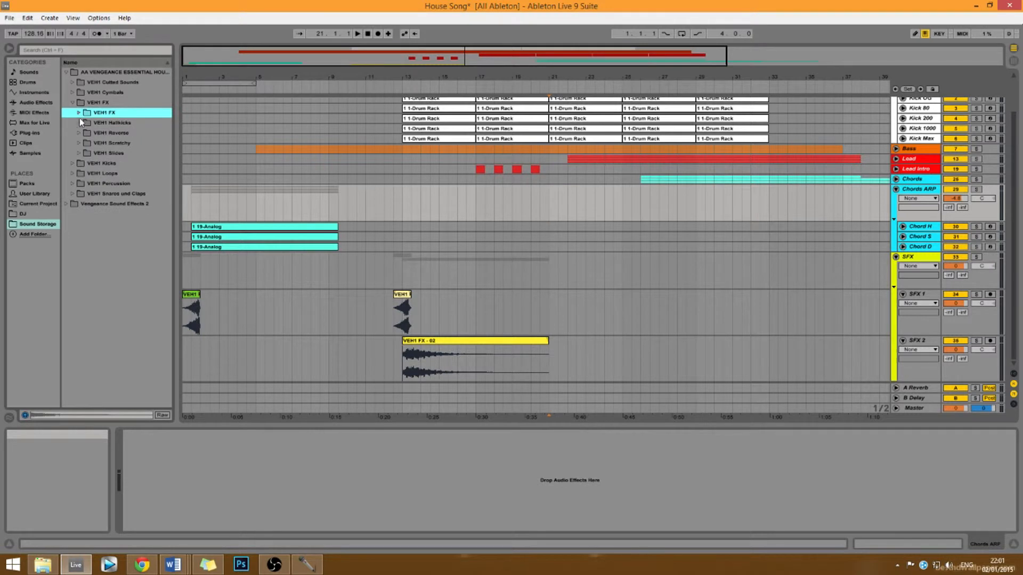
pyautogui.click(79, 123)
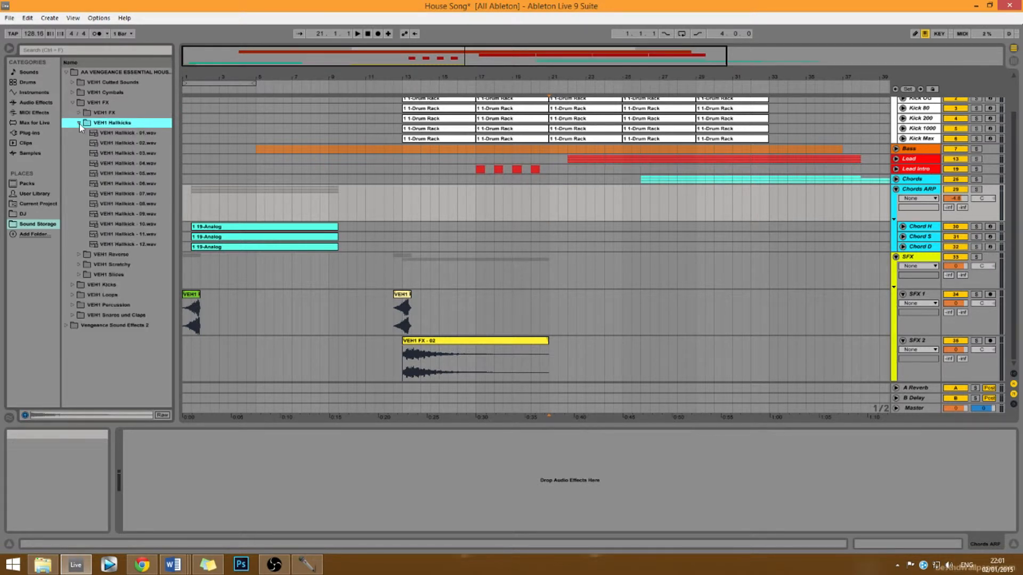
pyautogui.click(104, 134)
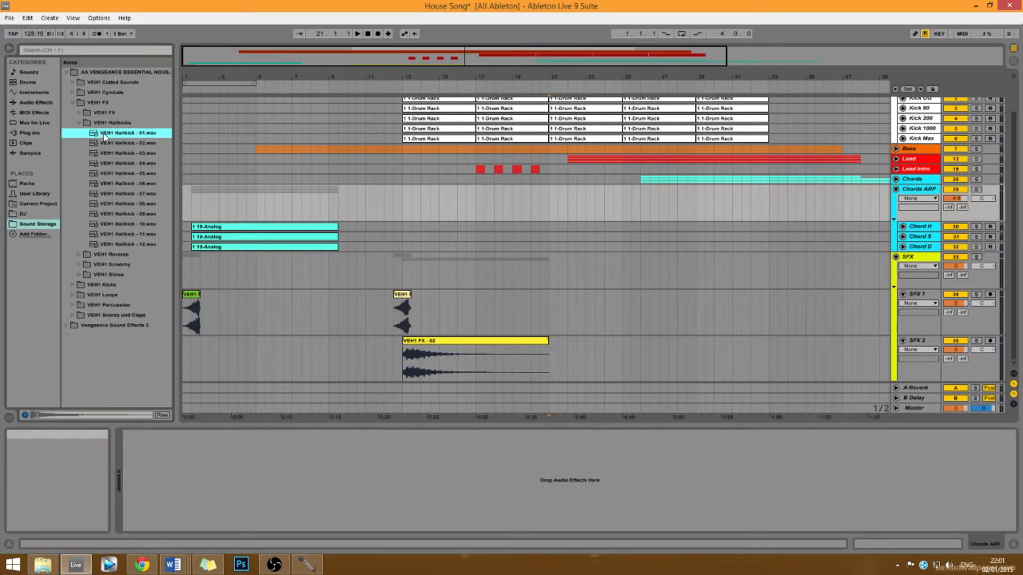
pyautogui.click(121, 145)
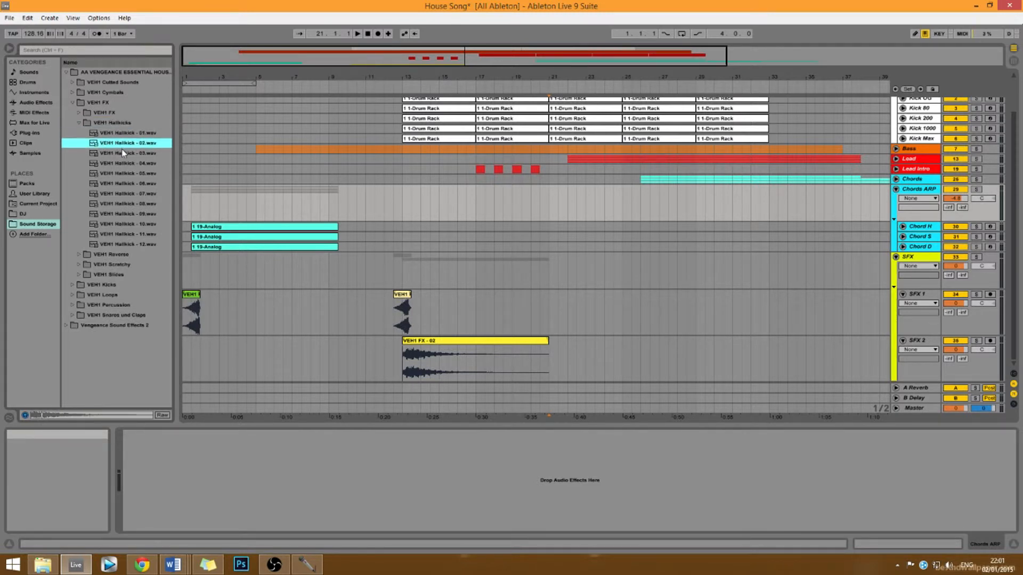
pyautogui.click(122, 154)
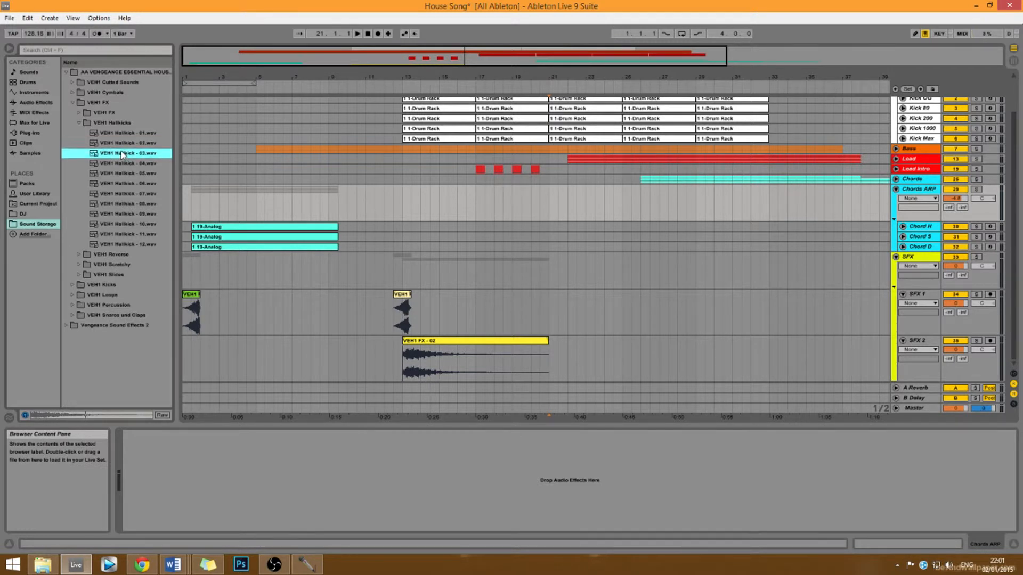
pyautogui.click(123, 164)
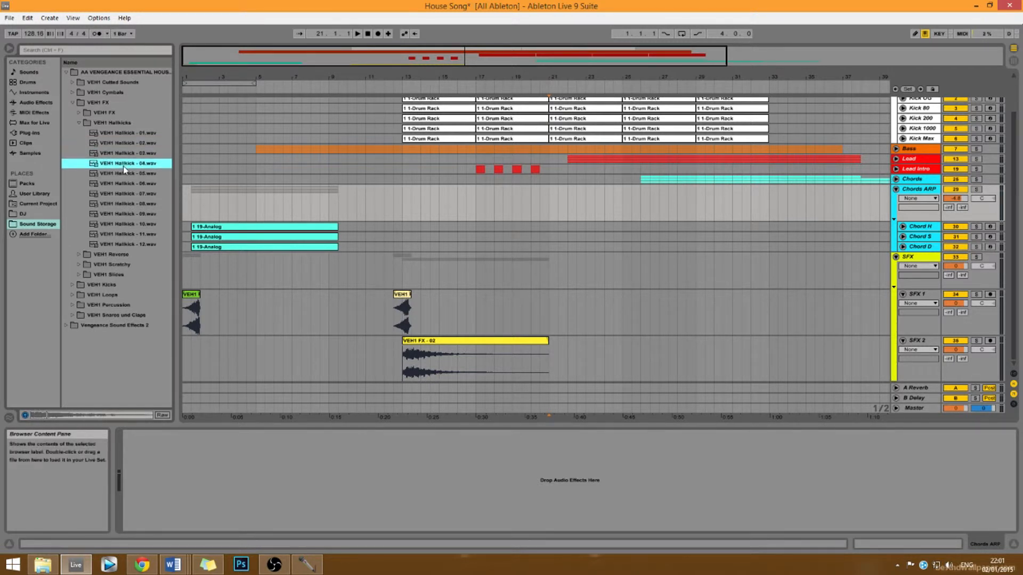
pyautogui.click(125, 175)
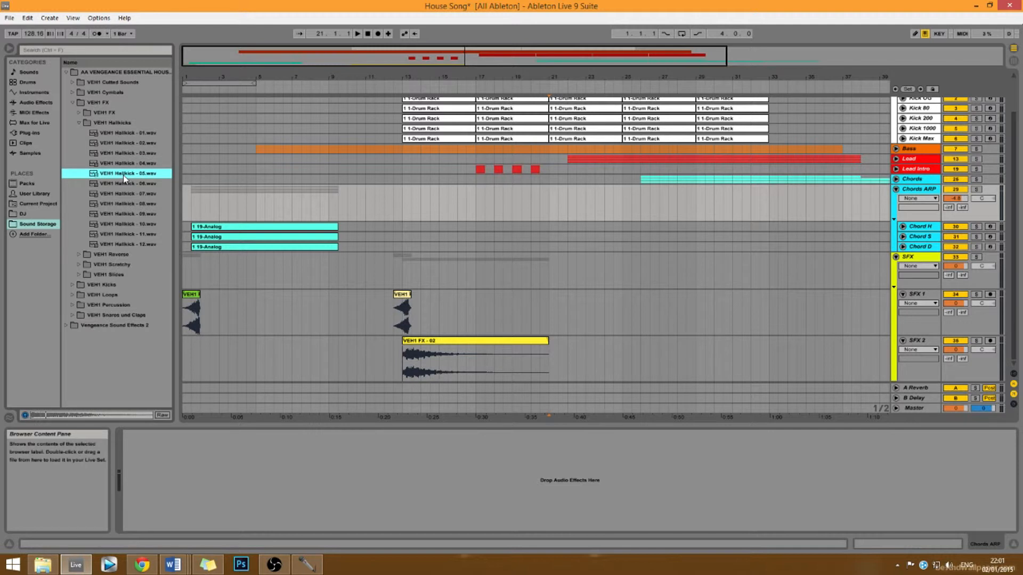
pyautogui.click(129, 184)
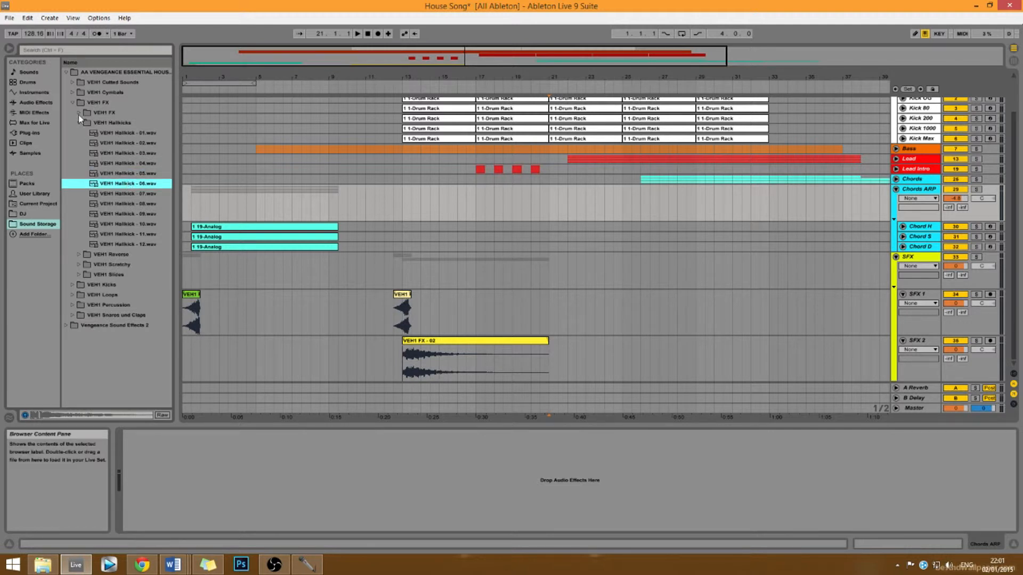
# - Place VEH1 Hallkick - 02.wav on SFX 1 at bar 21 and play the transition from bar 20
pyautogui.click(108, 144)
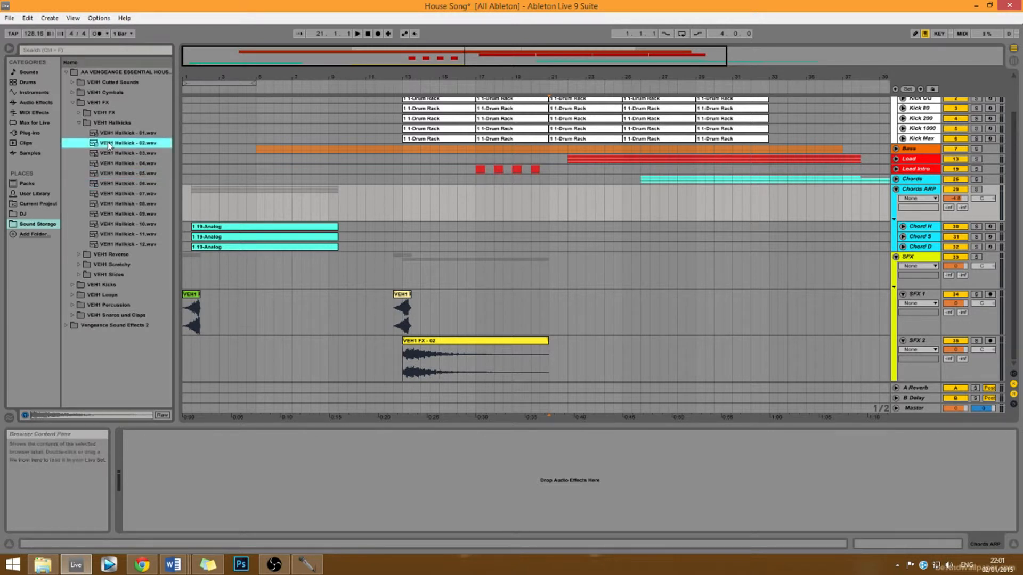
pyautogui.click(35, 275)
pyautogui.moveTo(109, 144); pyautogui.dragTo(550, 319)
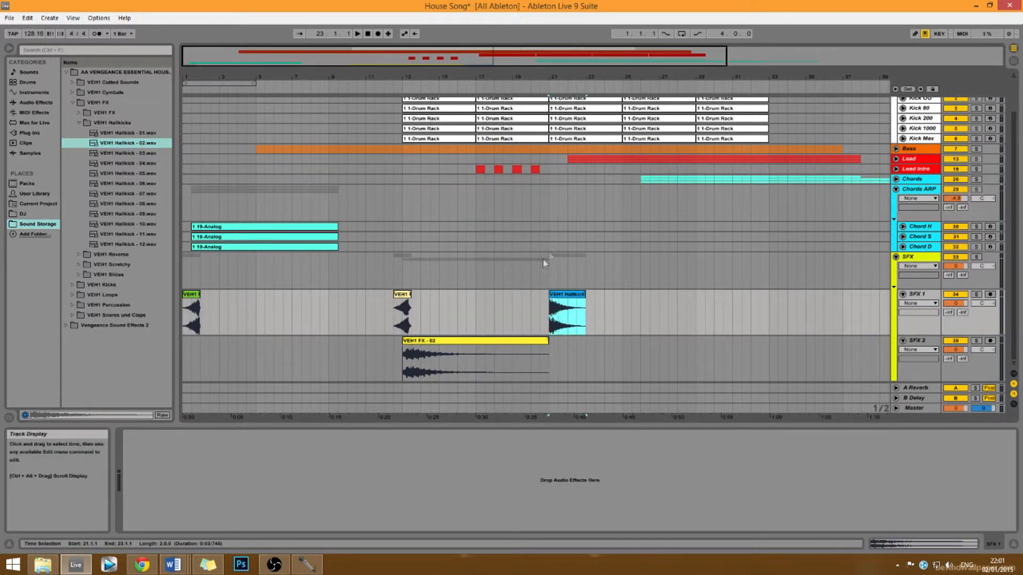
pyautogui.click(530, 302)
pyautogui.press('space')
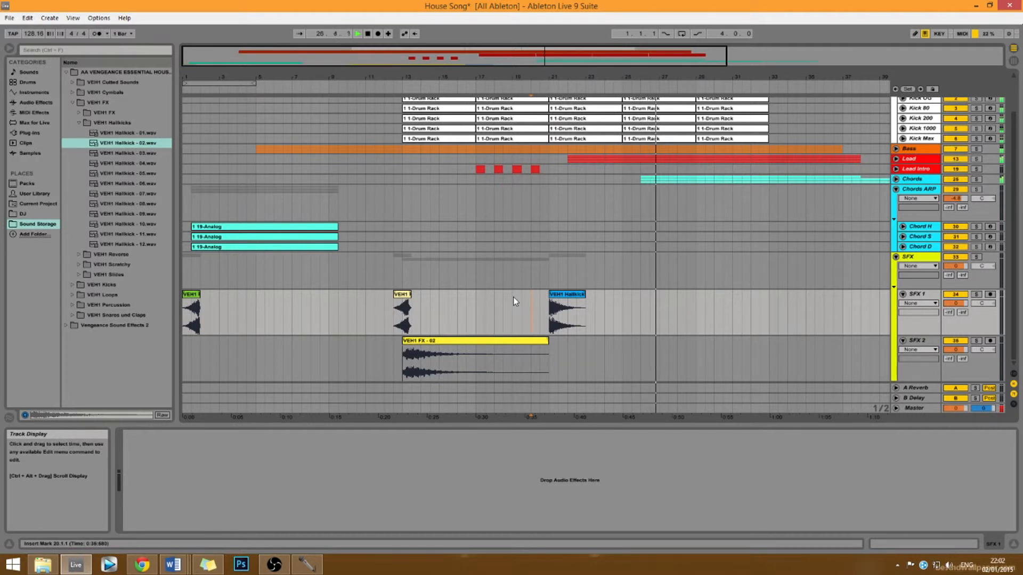
pyautogui.press('space')
# - Copy the VEH1 Reverse - 09 clip from 12.3.1 to bar 25 on SFX 1 and play the transition from 24.3.1
pyautogui.click(401, 297)
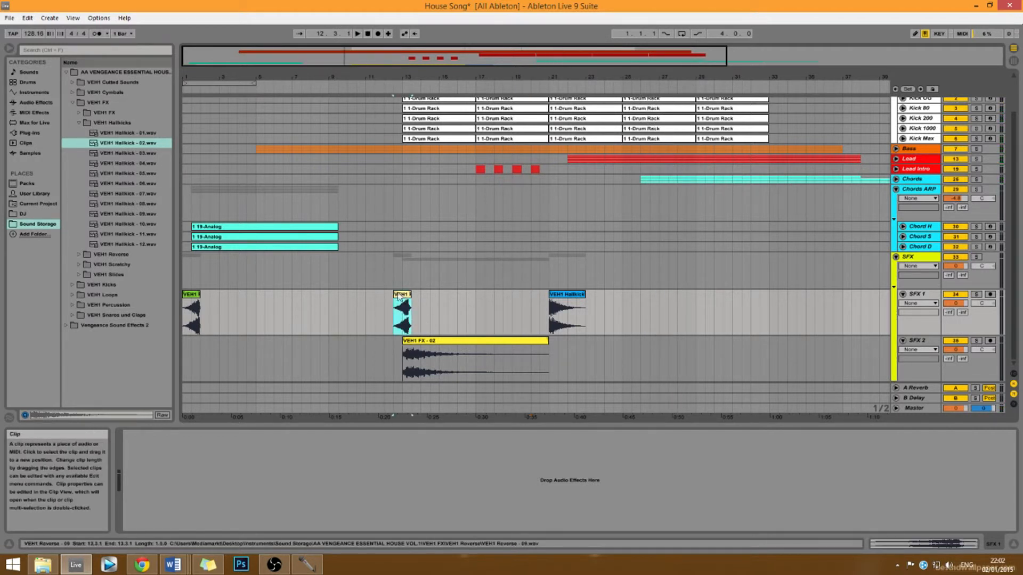
pyautogui.moveTo(403, 298); pyautogui.dragTo(631, 308)
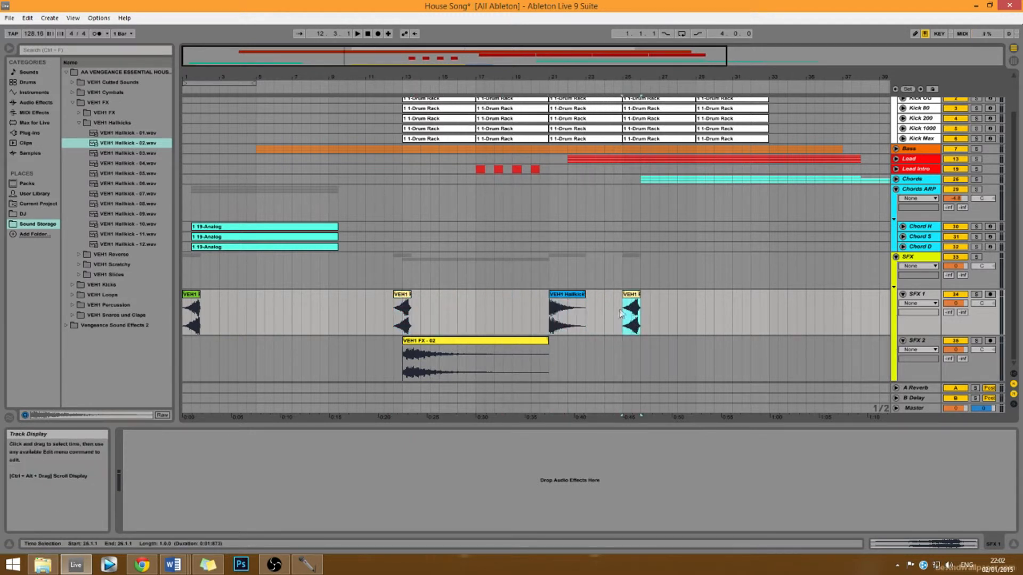
pyautogui.click(612, 315)
pyautogui.press('space')
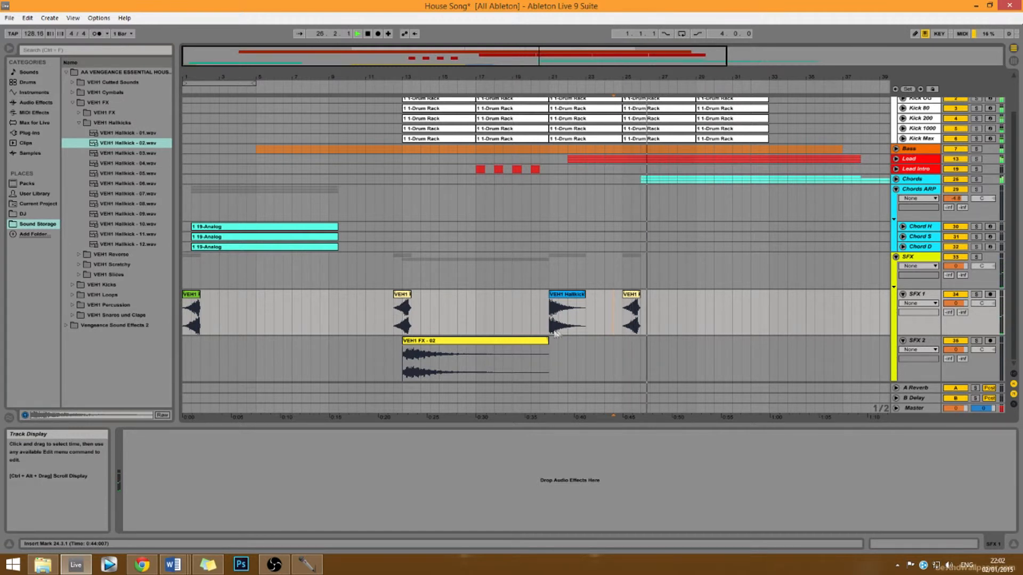
# - Copy the VEH1 FX - 02 clip to 25.3.1 on SFX 2, play the arrangement from bar 25, and stop playback after the Chords end
pyautogui.click(462, 344)
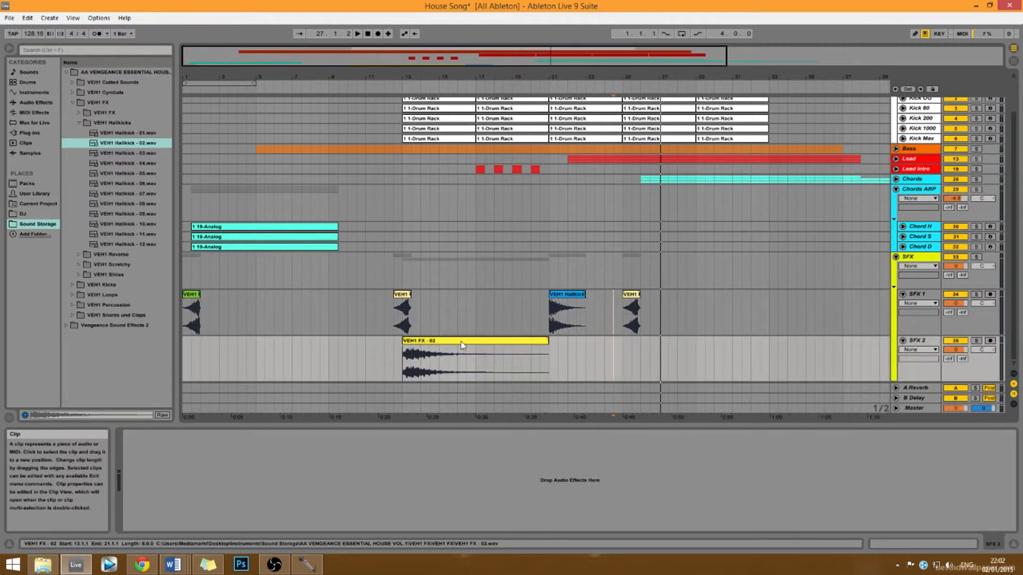
pyautogui.moveTo(474, 343); pyautogui.dragTo(704, 350)
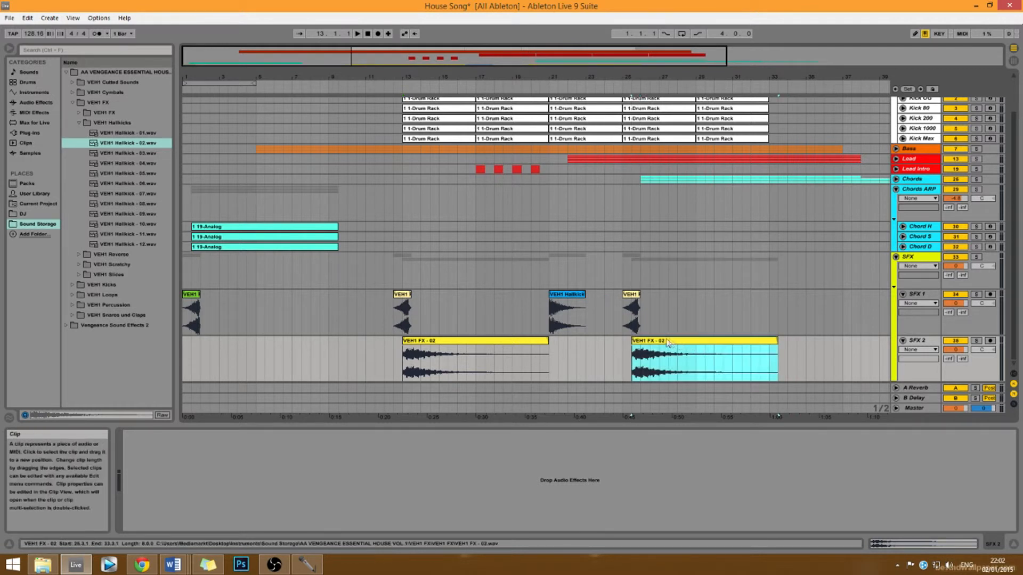
pyautogui.click(624, 350)
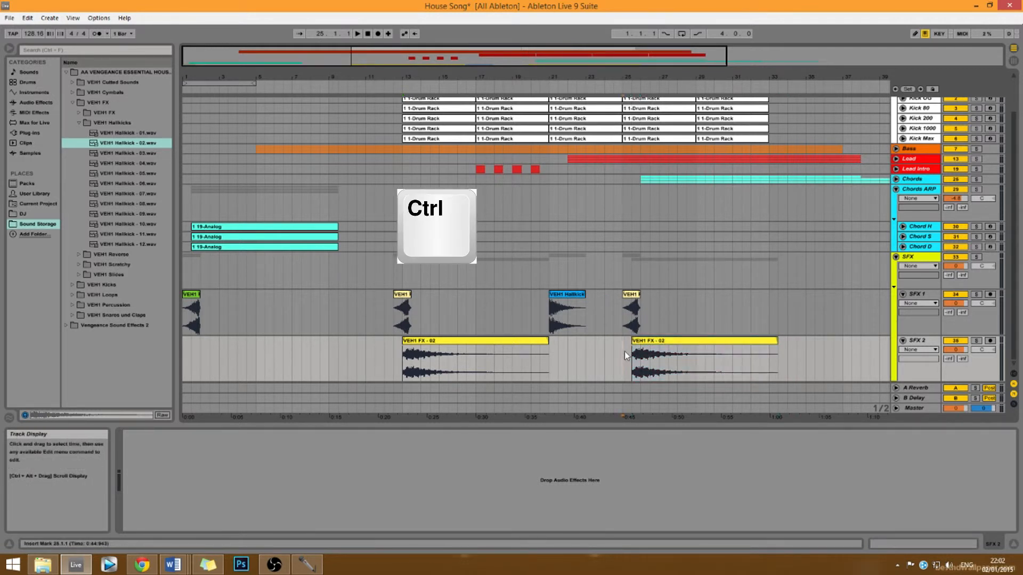
pyautogui.press('space')
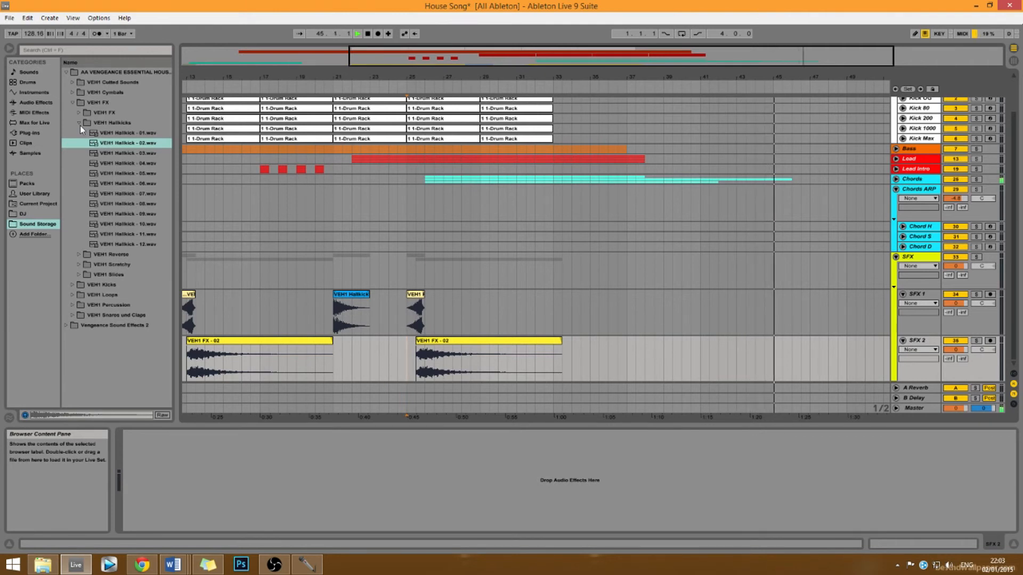
pyautogui.click(368, 35)
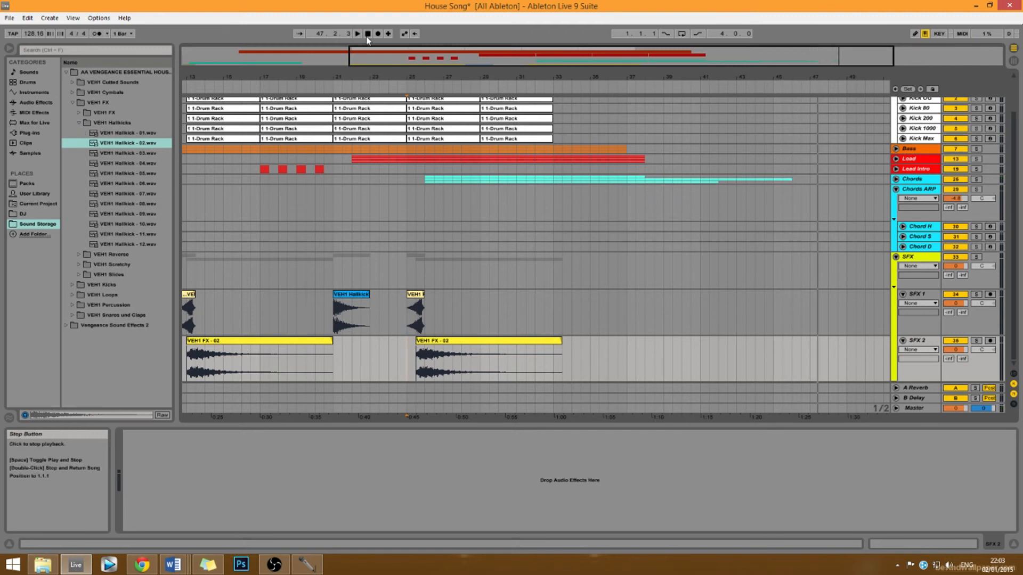